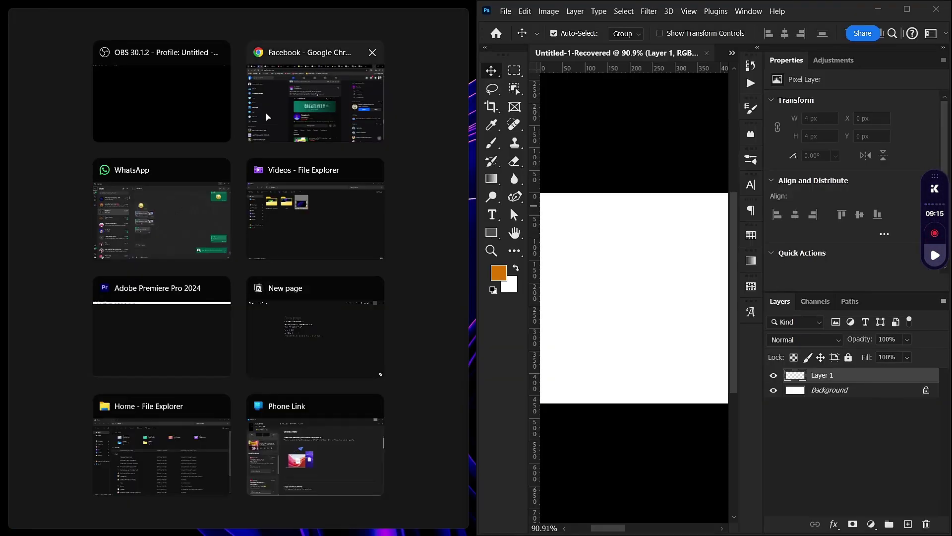
# Bring up Chrome beside Photoshop and go to the Pinterest home feed.
pyautogui.click(268, 117)
pyautogui.click(111, 16)
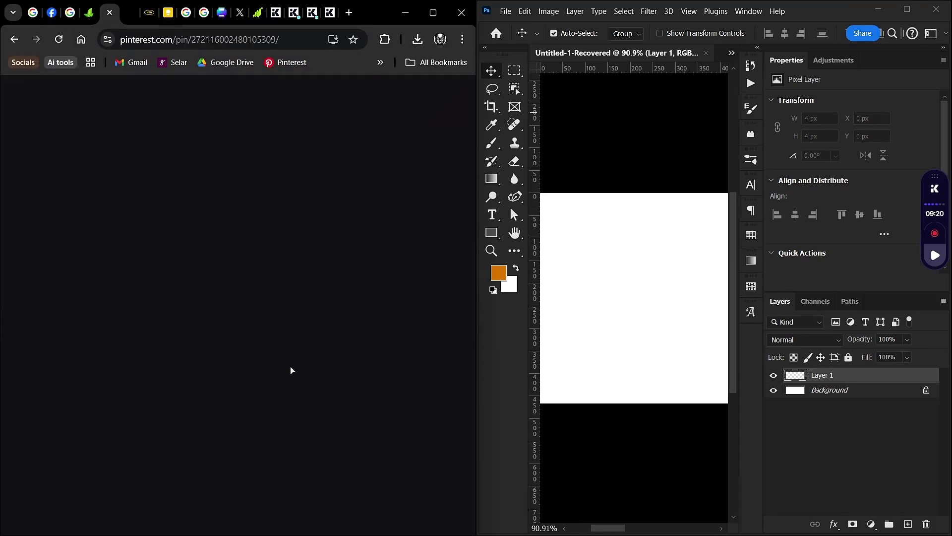
pyautogui.scroll(-2, 706, 244)
pyautogui.scroll(10, 300, 301)
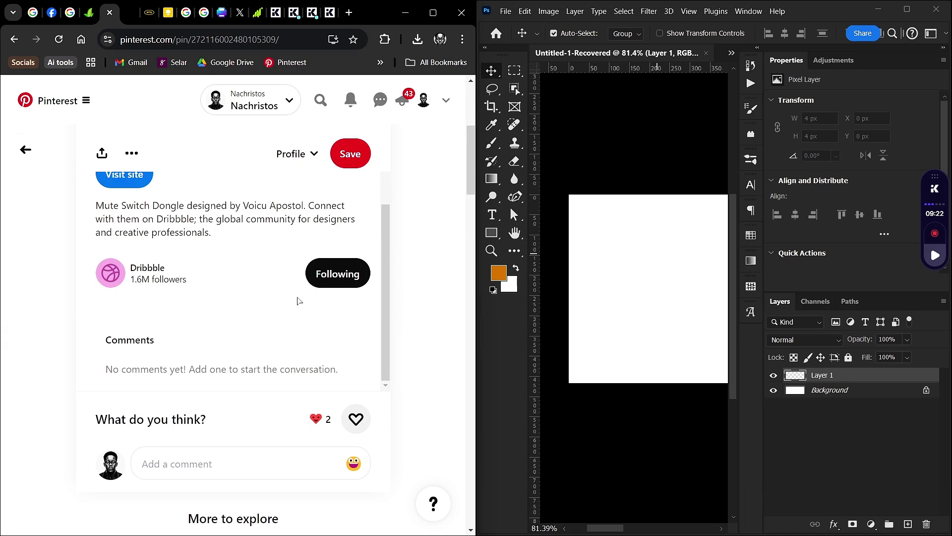
pyautogui.scroll(1, 298, 301)
pyautogui.click(67, 102)
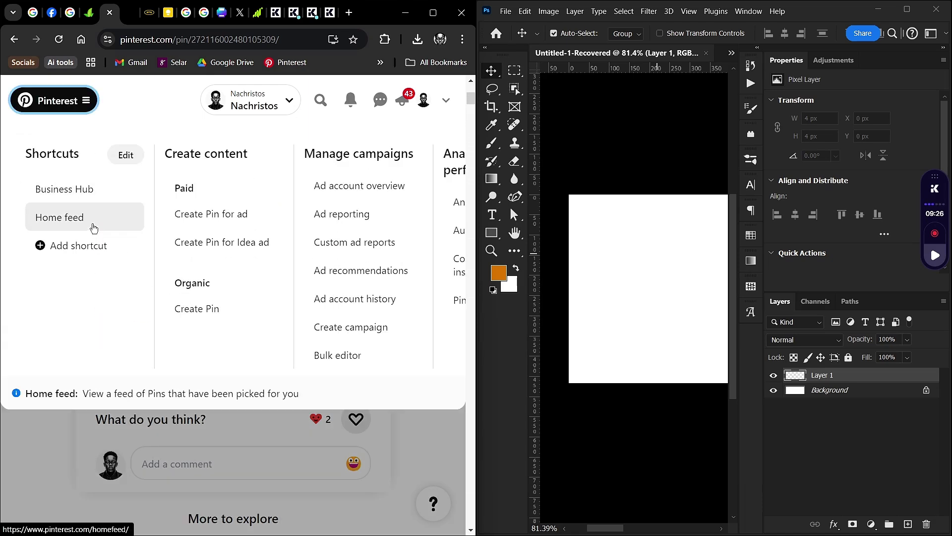
pyautogui.keyDown('ctrl'); pyautogui.click(93, 228); pyautogui.keyUp('ctrl')
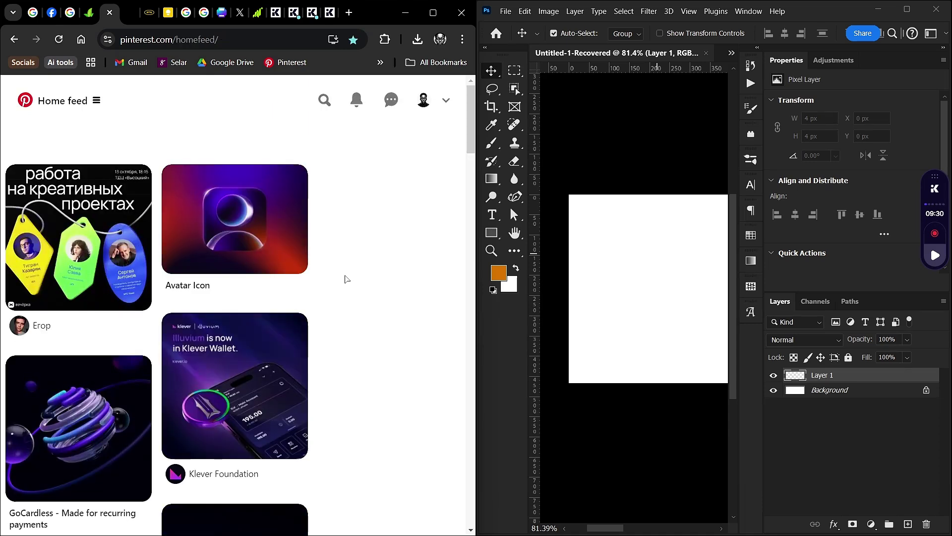
# Browse the home feed and open the red "UMI" Logo Design pin.
pyautogui.scroll(-6, 346, 279)
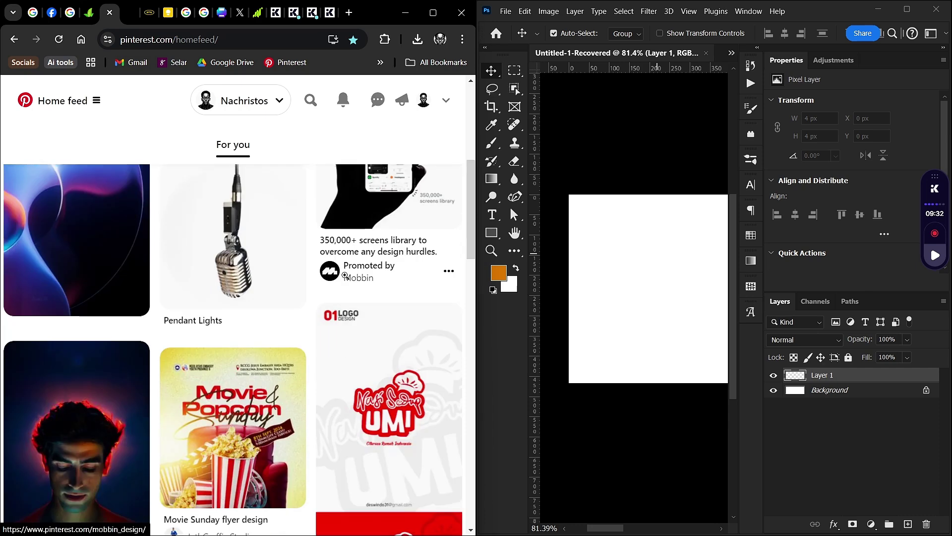
pyautogui.scroll(-4, 345, 276)
pyautogui.scroll(-3, 332, 285)
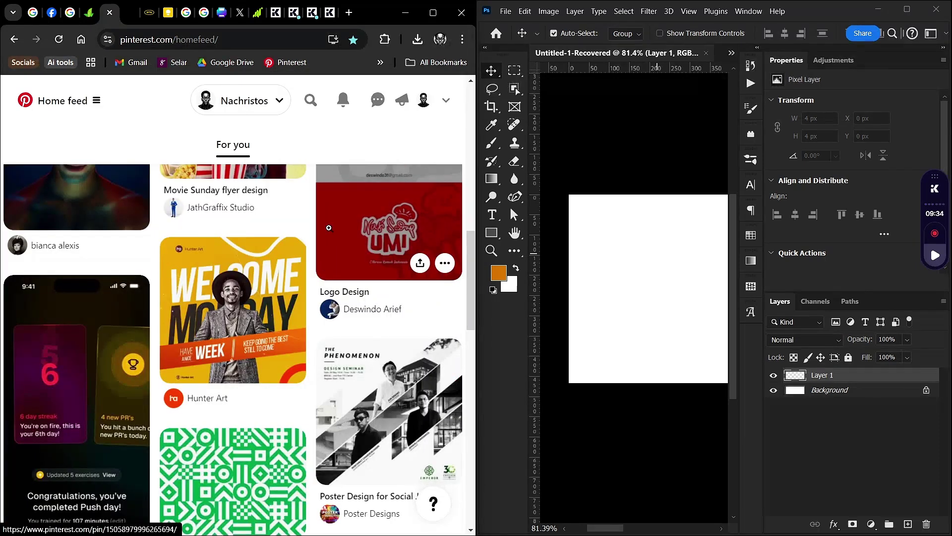
pyautogui.click(336, 230)
pyautogui.scroll(-5, 335, 297)
# Switch to Photoshop and sample the red background of the UMI logo pin as foreground color with the Eyedropper.
pyautogui.click(661, 268)
pyautogui.scroll(-2, 620, 276)
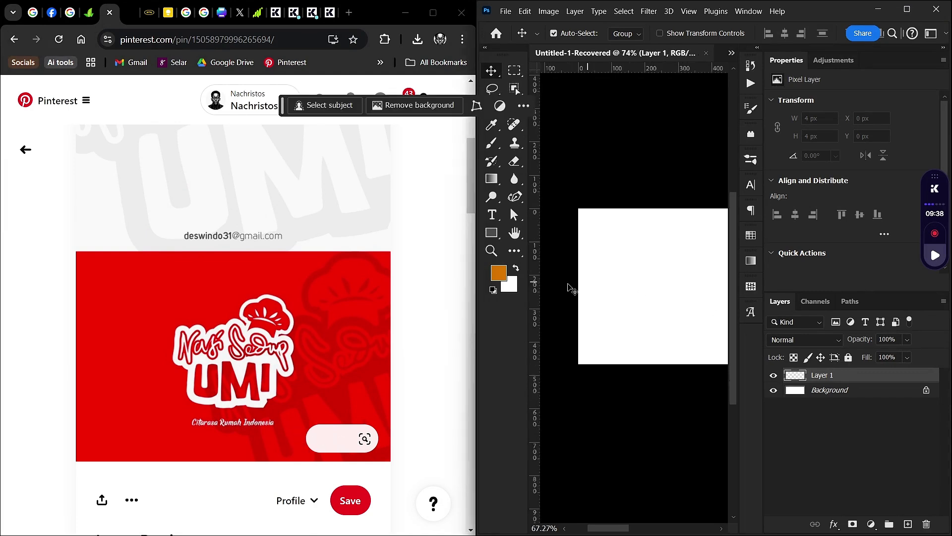
pyautogui.press('i')
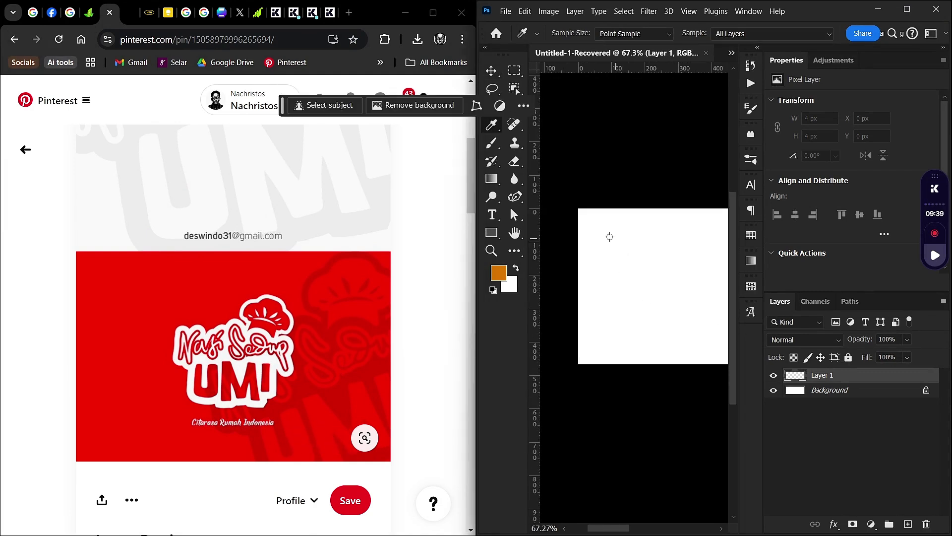
pyautogui.rightClick(495, 131)
pyautogui.click(540, 125)
pyautogui.moveTo(673, 187); pyautogui.dragTo(211, 280)
pyautogui.click(270, 245)
# Add a Solid Color fill layer in the sampled red, f40000.
pyautogui.scroll(-2, 270, 244)
pyautogui.scroll(-2, 594, 277)
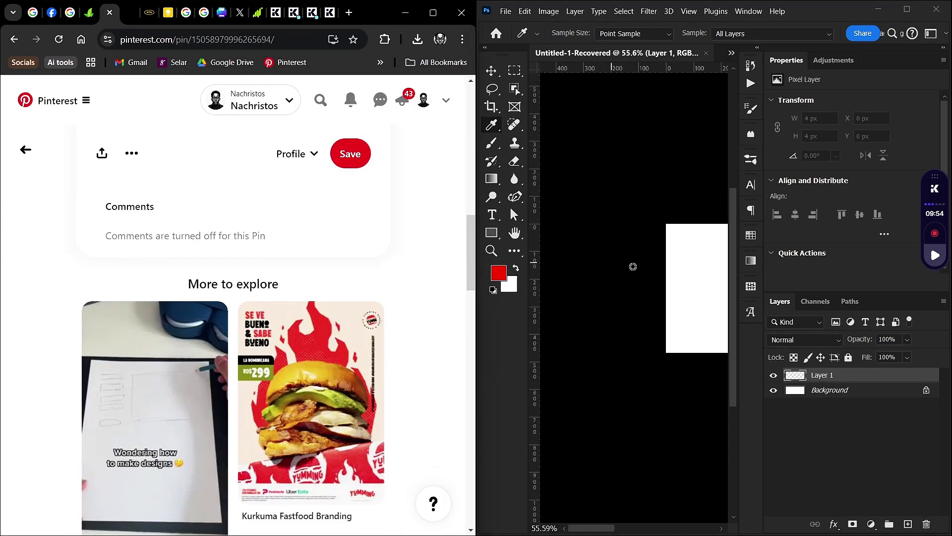
pyautogui.click(905, 464)
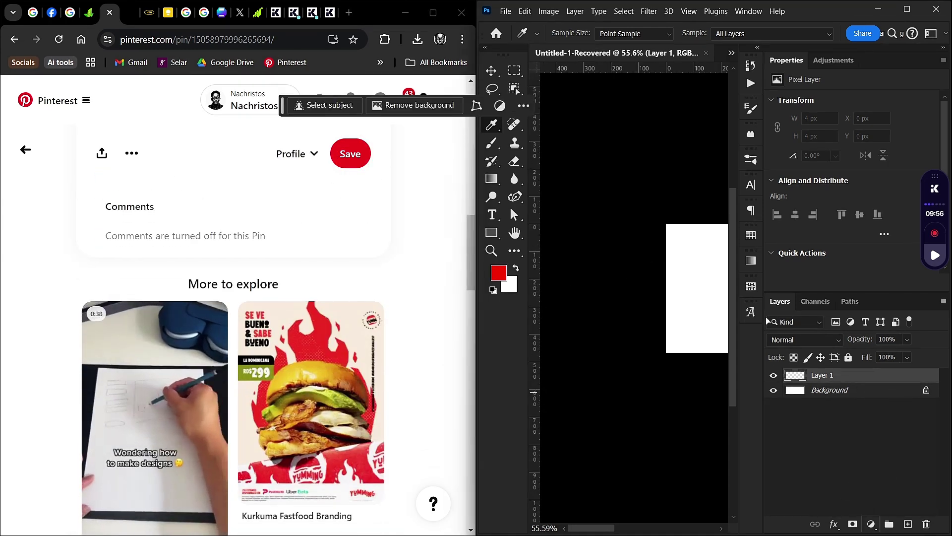
pyautogui.click(870, 524)
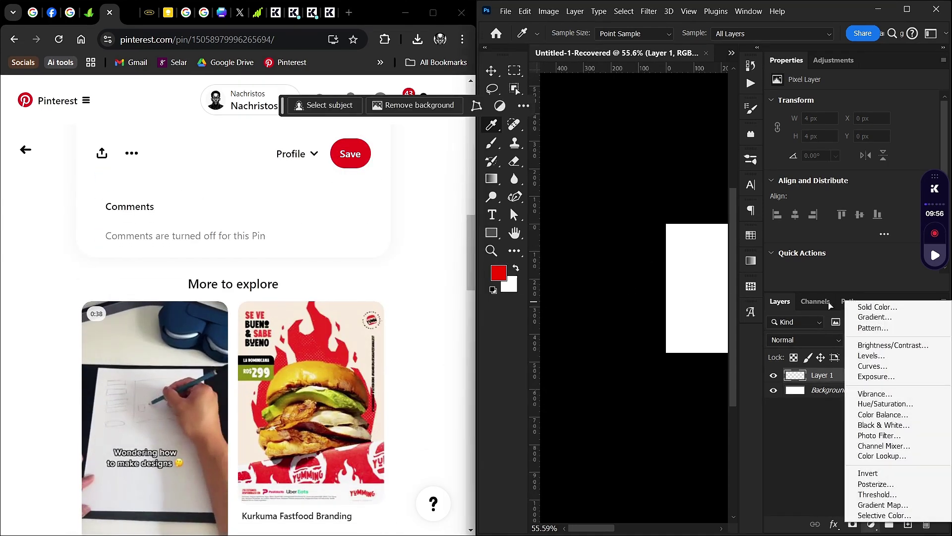
pyautogui.click(873, 308)
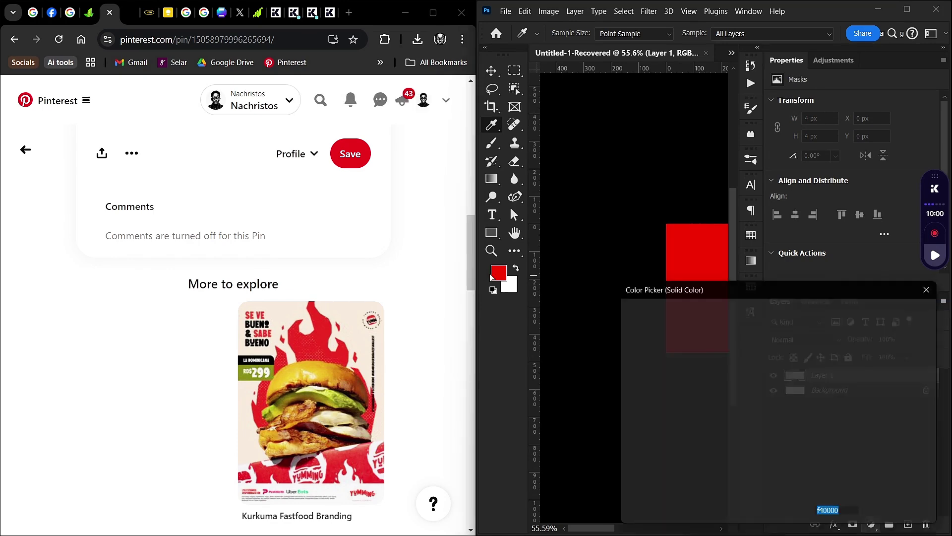
pyautogui.hotkey('ctrl', 'c')
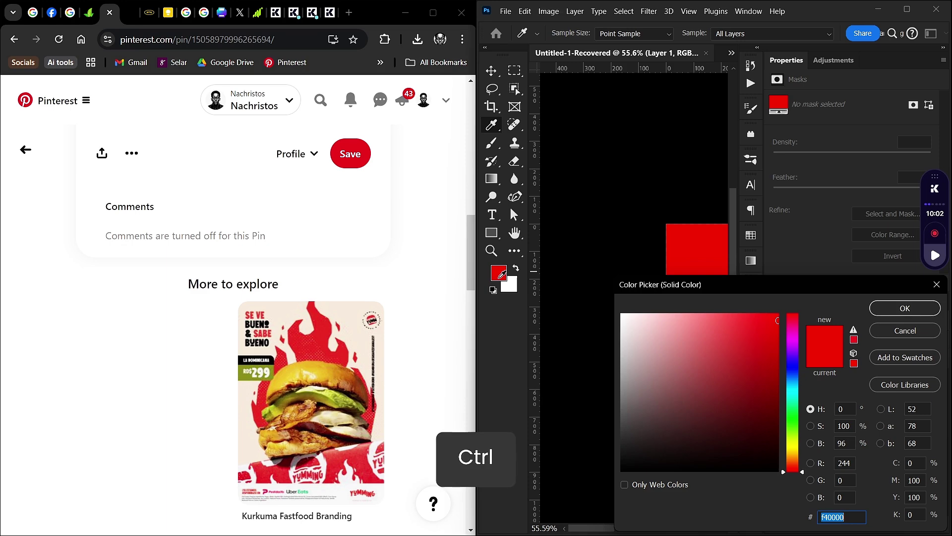
pyautogui.click(902, 318)
pyautogui.scroll(-3, 618, 275)
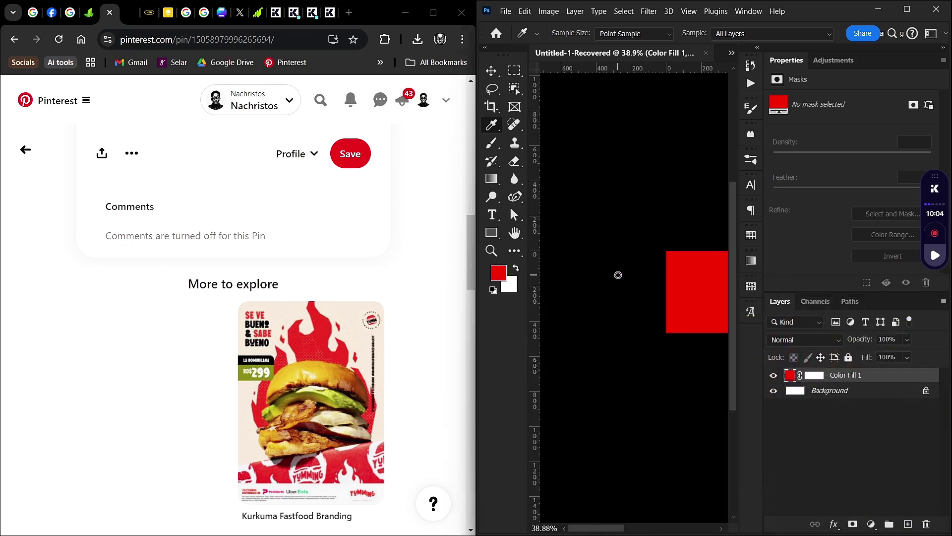
# Find the "Buns and Guns" logo among the related pins and sample its yellow background as the foreground color.
pyautogui.press('v')
pyautogui.scroll(3, 678, 283)
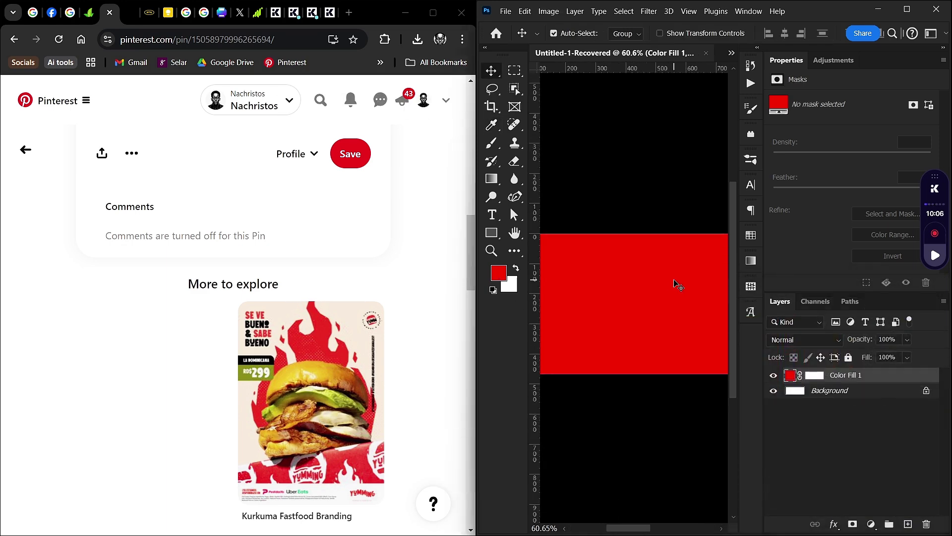
pyautogui.scroll(5, 235, 288)
pyautogui.scroll(-12, 236, 288)
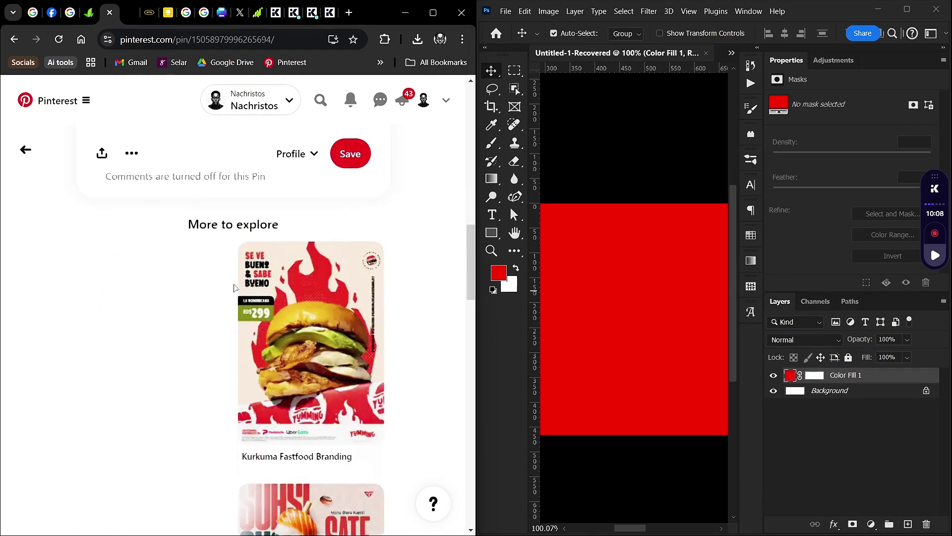
pyautogui.scroll(-15, 235, 288)
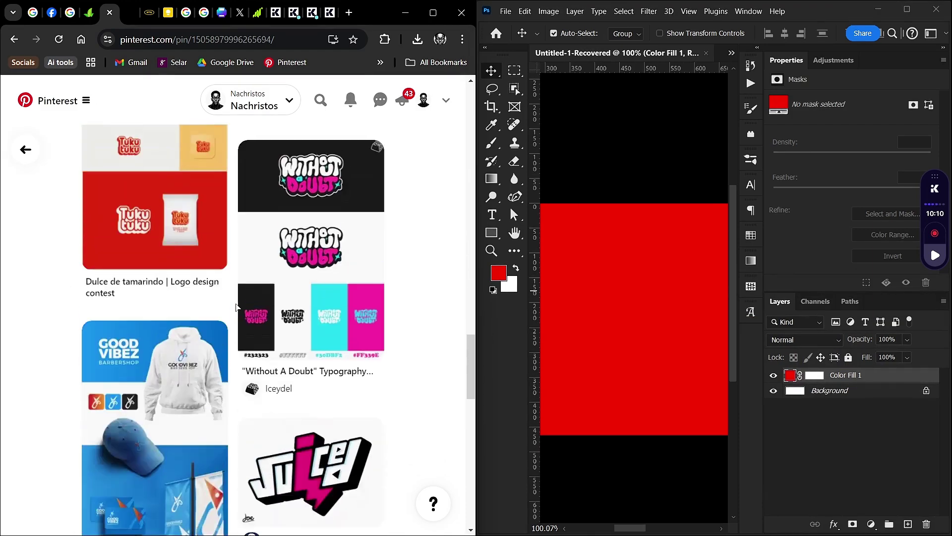
pyautogui.scroll(-5, 441, 313)
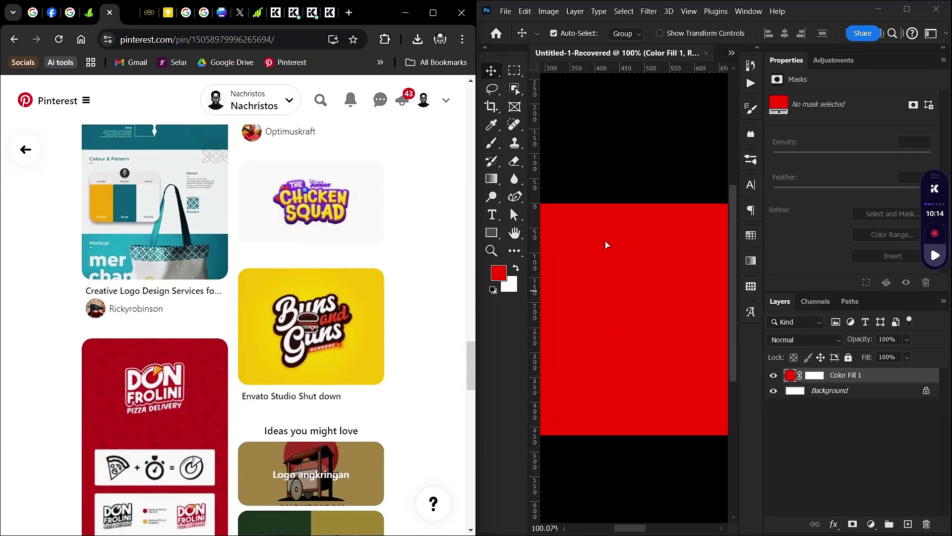
pyautogui.press('i')
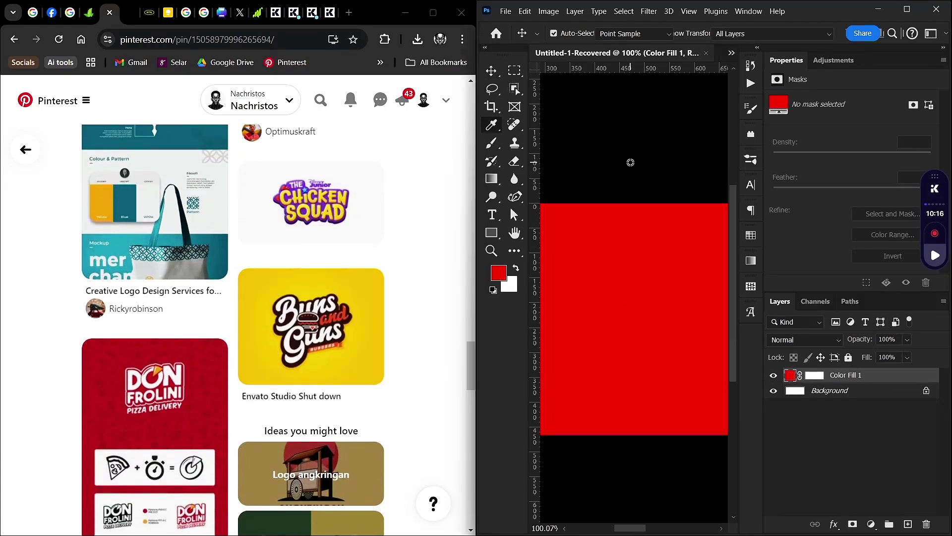
pyautogui.moveTo(625, 176); pyautogui.dragTo(361, 312)
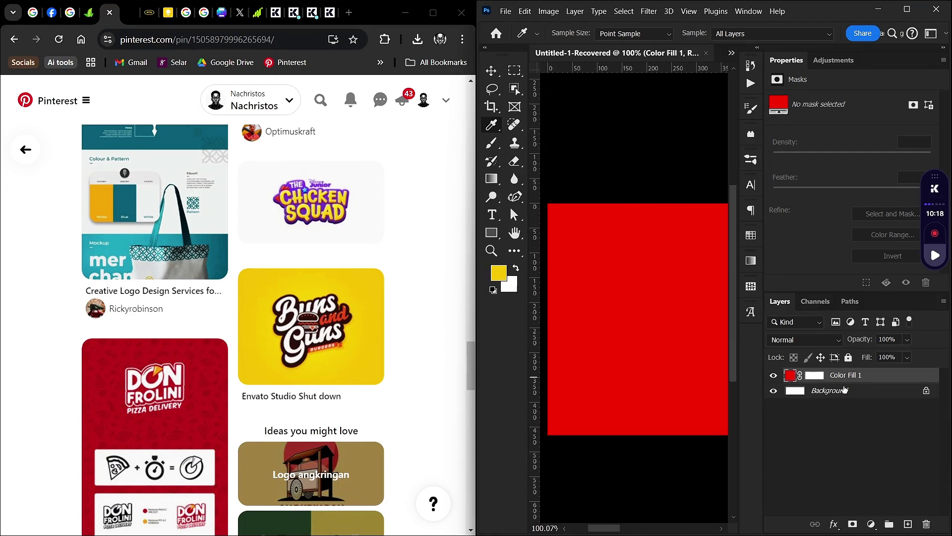
# Change the Solid Color fill layer to the sampled yellow foreground color, f2bb02.
pyautogui.doubleClick(789, 376)
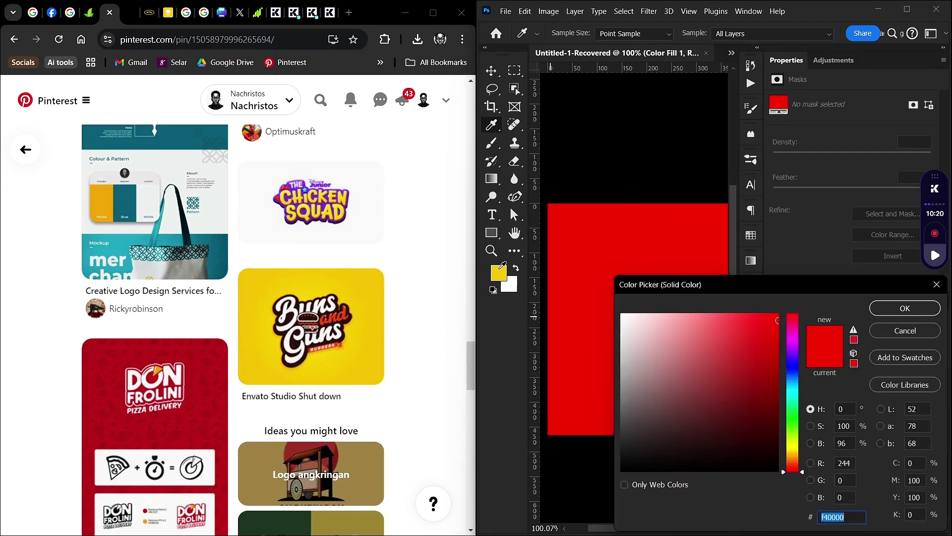
pyautogui.click(499, 270)
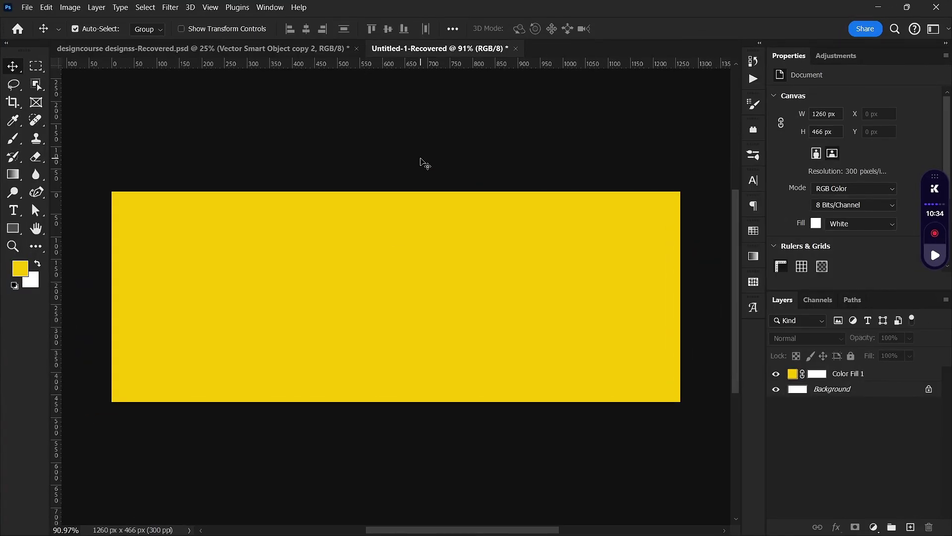
pyautogui.scroll(-1, 425, 164)
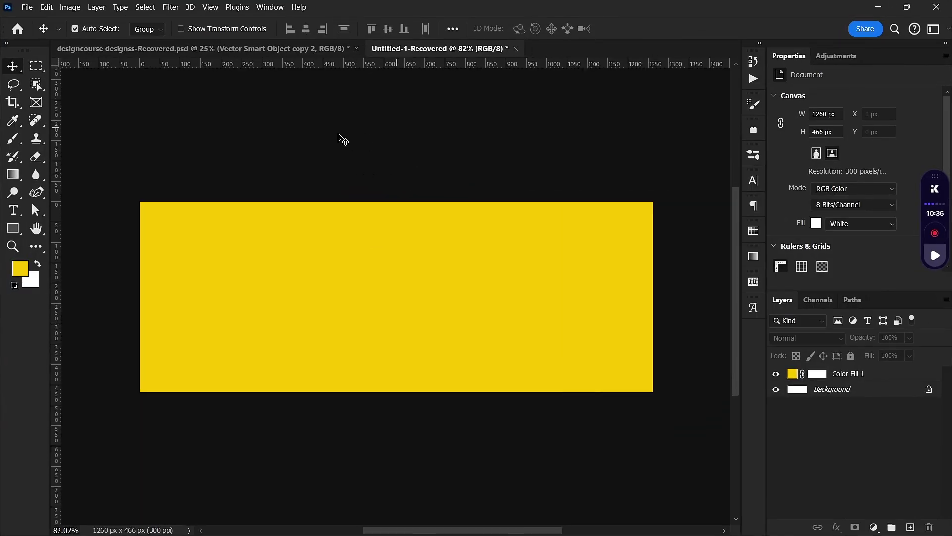
# Set the Standard Screen Mode color to Light Gray in the Interface preferences.
pyautogui.click(46, 7)
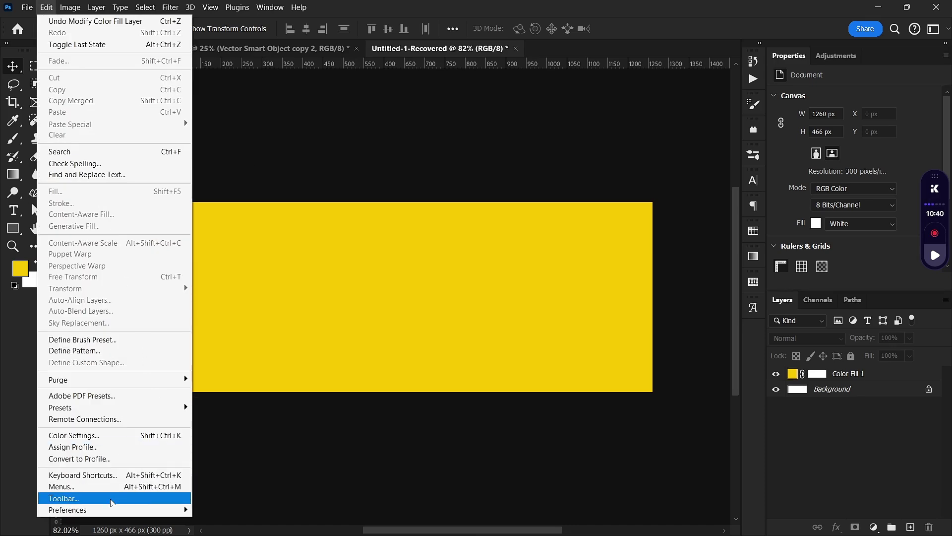
pyautogui.moveTo(104, 511)
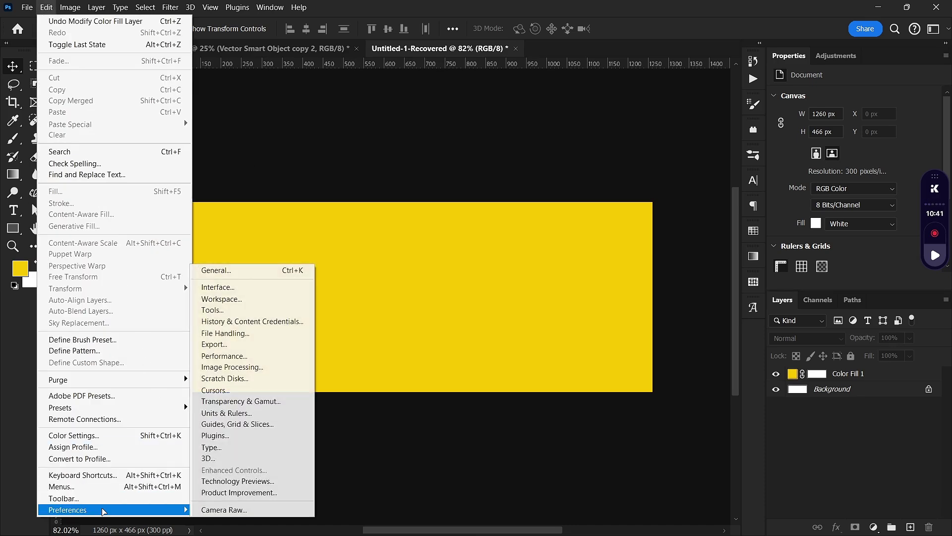
pyautogui.click(236, 294)
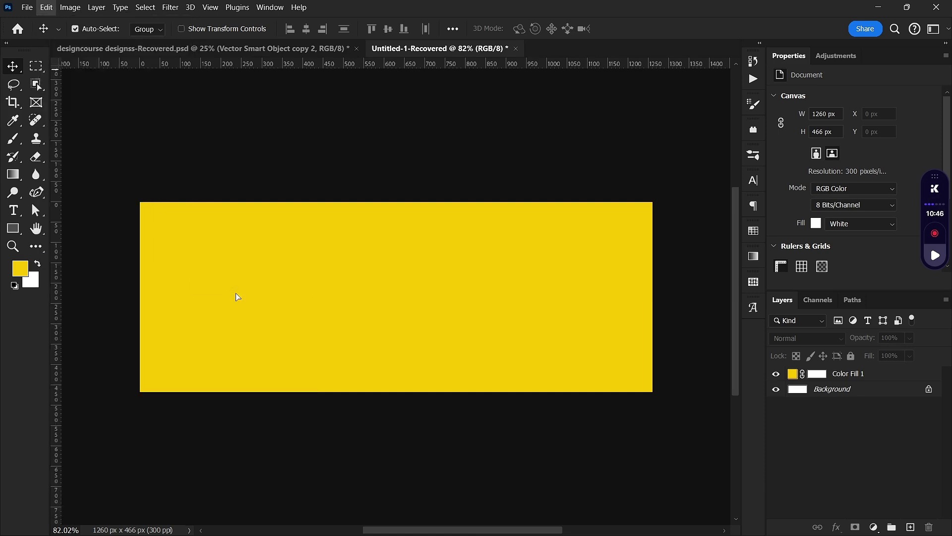
pyautogui.hotkey('ctrl', 'k')
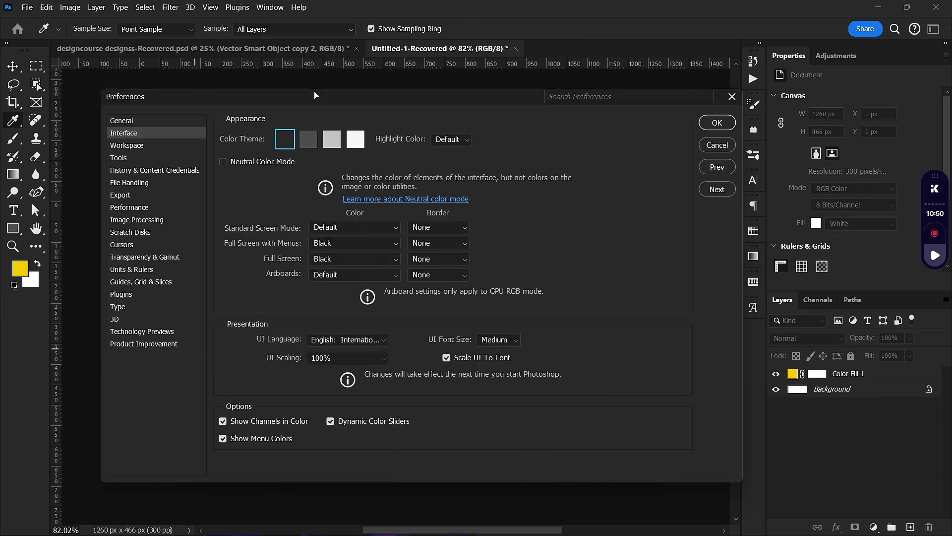
pyautogui.moveTo(315, 94); pyautogui.dragTo(315, 104)
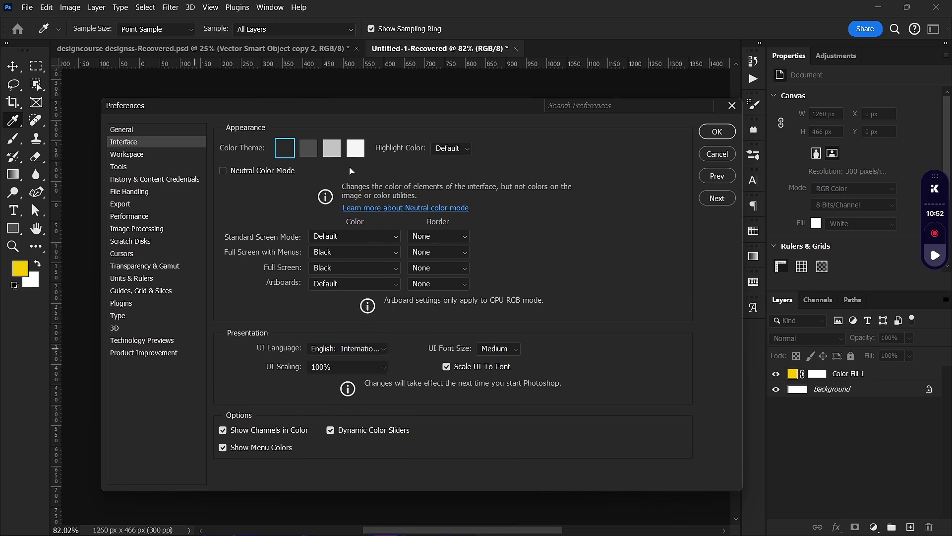
pyautogui.click(349, 237)
pyautogui.click(348, 297)
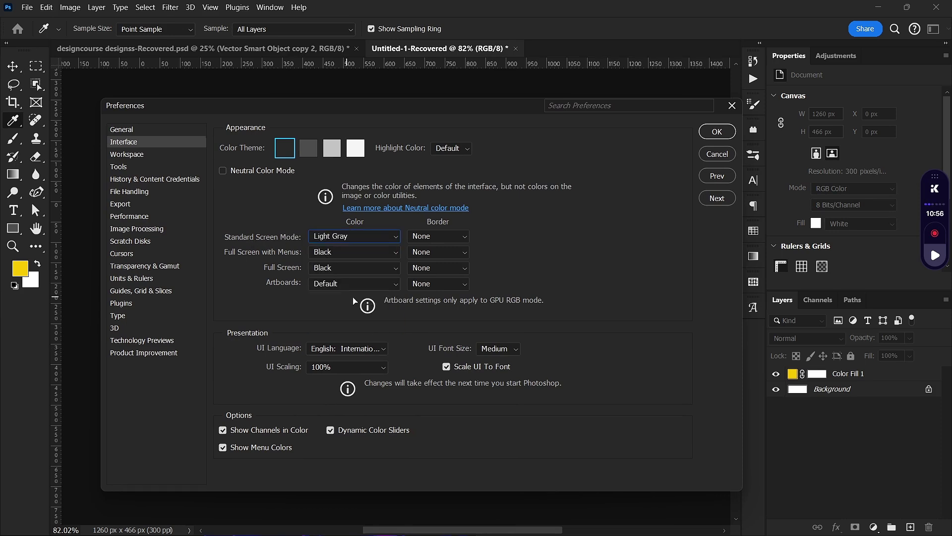
pyautogui.click(713, 136)
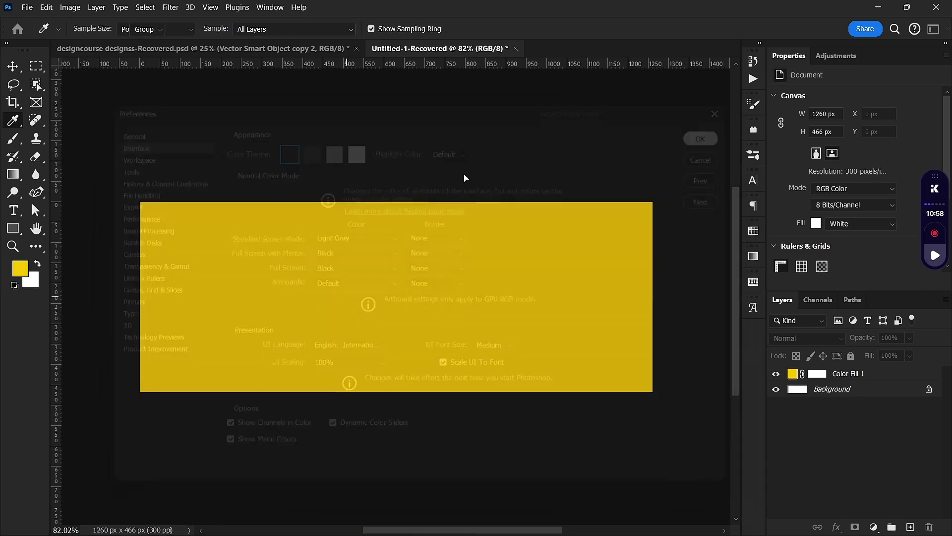
# Change the pasteboard color around the canvas to Dark Gray directly from the workspace.
pyautogui.press('v')
pyautogui.scroll(-3, 272, 219)
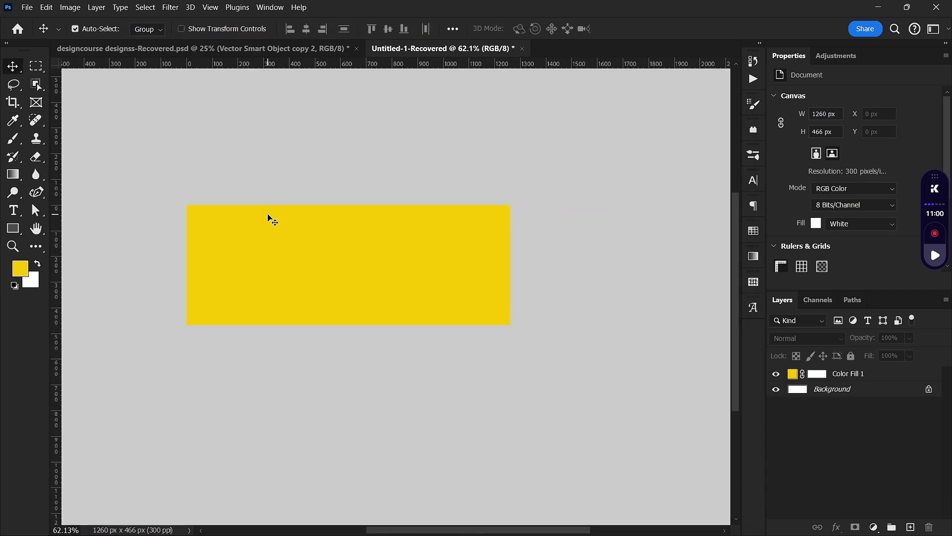
pyautogui.rightClick(355, 148)
pyautogui.click(384, 175)
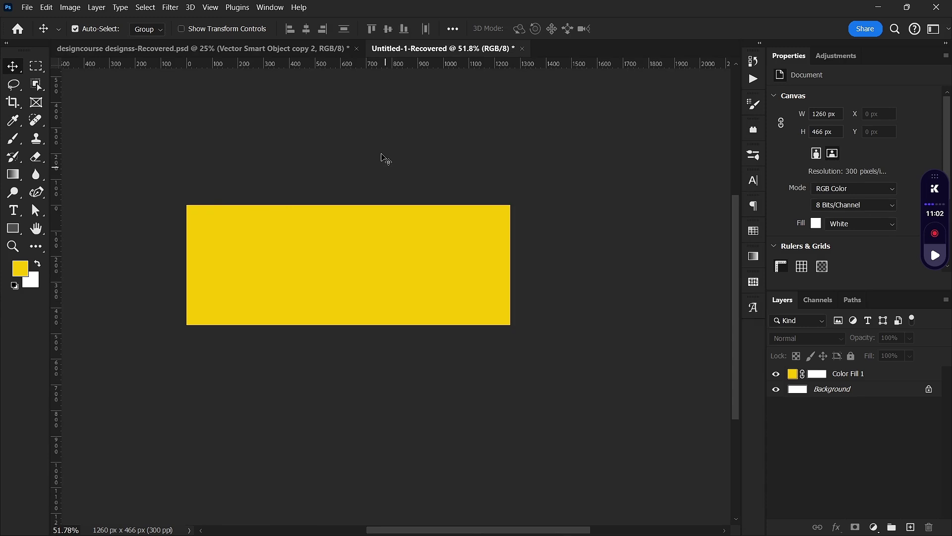
# Cycle the pasteboard color around the canvas through its presets, ending on medium gray.
pyautogui.moveTo(345, 231); pyautogui.dragTo(390, 278)
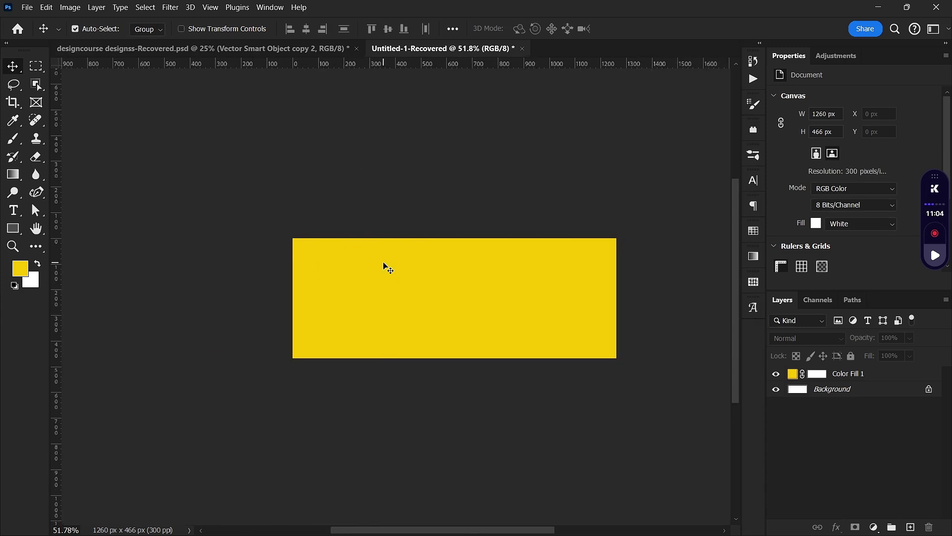
pyautogui.scroll(1, 383, 263)
pyautogui.hotkey('space', 'f')
pyautogui.hotkey('space', 'f')
pyautogui.hotkey('space', 'f')
pyautogui.hotkey('space', 'f')
pyautogui.hotkey('space', 'f')
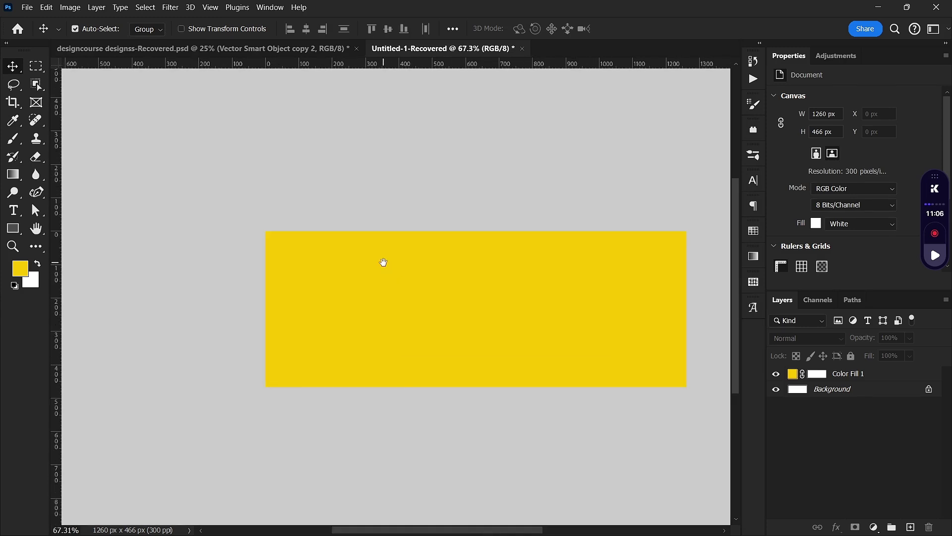
pyautogui.hotkey('space', 'f')
pyautogui.hotkey('space', 'f')
pyautogui.hotkey('space', 'f')
pyautogui.hotkey('space', 'f')
pyautogui.hotkey('space', 'f')
pyautogui.hotkey('space', 'f')
pyautogui.hotkey('space', 'f')
pyautogui.hotkey('space', 'f')
pyautogui.hotkey('space', 'f')
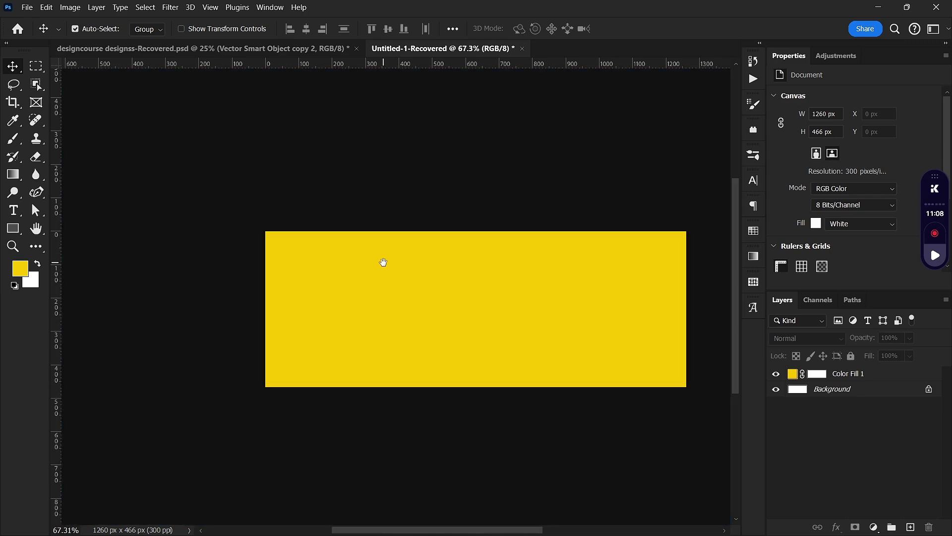
pyautogui.hotkey('space', 'f')
pyautogui.hotkey('space', 'f')
pyautogui.hotkey('space', 'f')
pyautogui.hotkey('space', 'f')
pyautogui.hotkey('space', 'f')
pyautogui.hotkey('space', 'f')
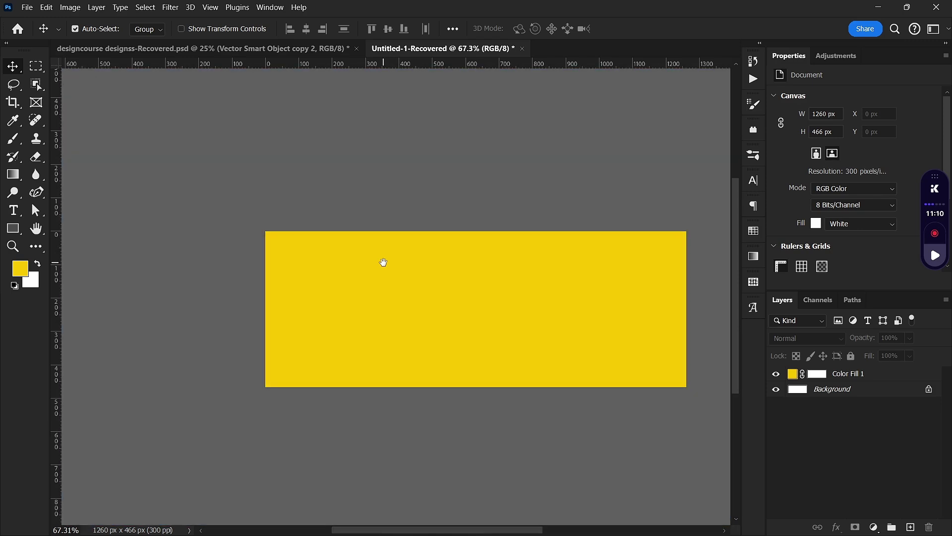
# Cycle the pasteboard color around the canvas past black to a dark gray shade.
pyautogui.hotkey('space', 'f')
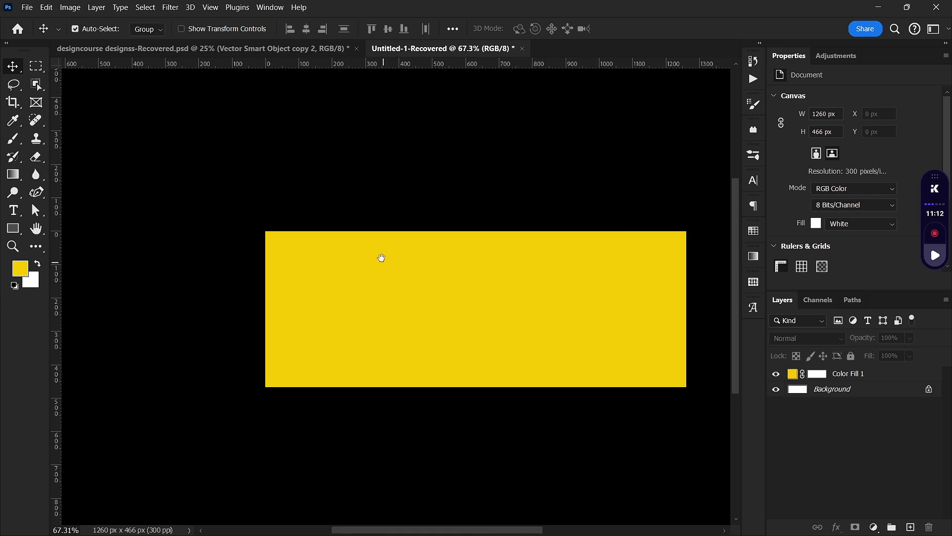
pyautogui.scroll(-2, 384, 259)
pyautogui.scroll(2, 462, 275)
pyautogui.moveTo(449, 272); pyautogui.dragTo(396, 240)
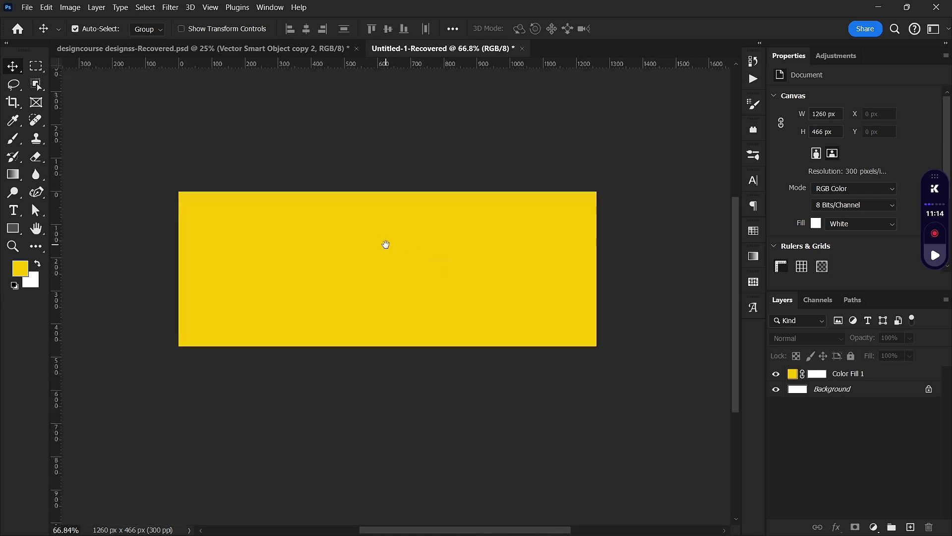
# Switch to full screen with the menu bar and set the custom color around the canvas to white, ffffff.
pyautogui.press('f')
pyautogui.rightClick(422, 168)
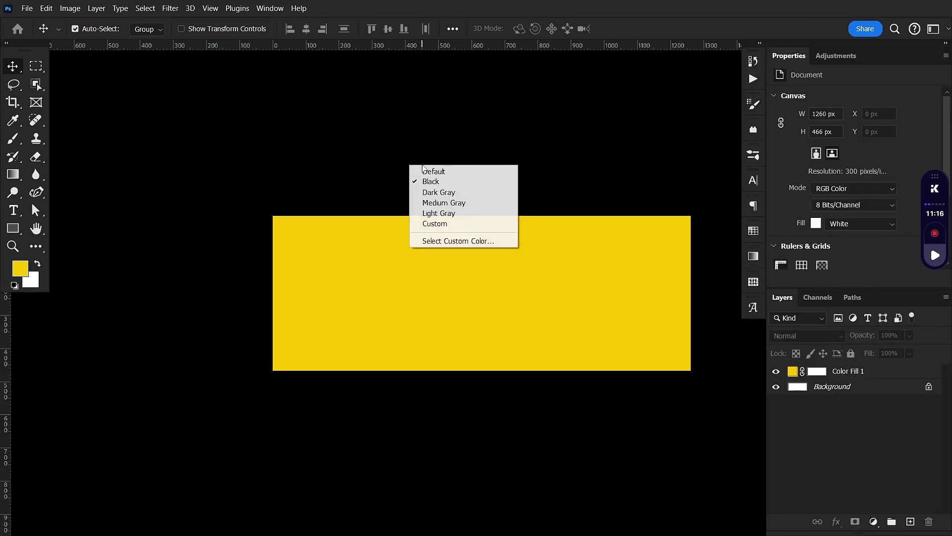
pyautogui.click(441, 226)
pyautogui.rightClick(432, 167)
pyautogui.click(455, 242)
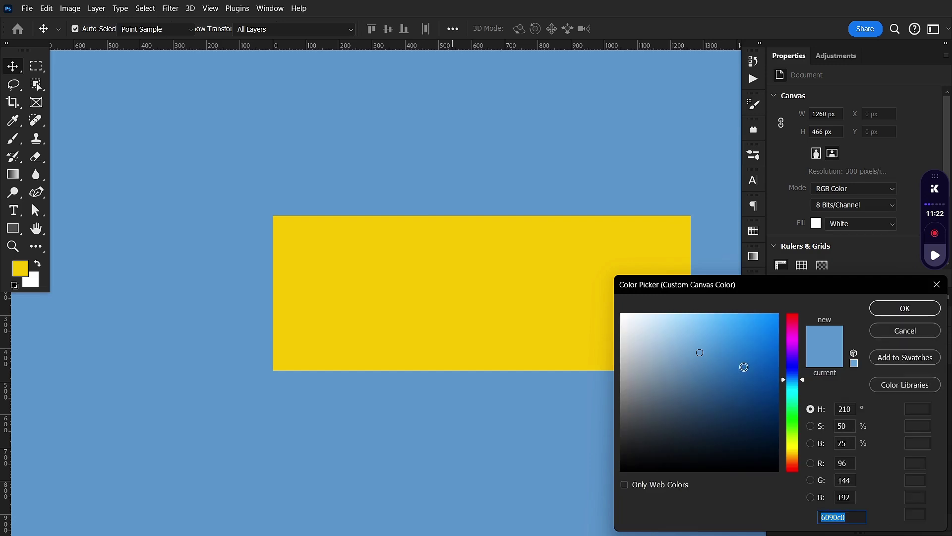
pyautogui.write('ffffff')
pyautogui.click(886, 309)
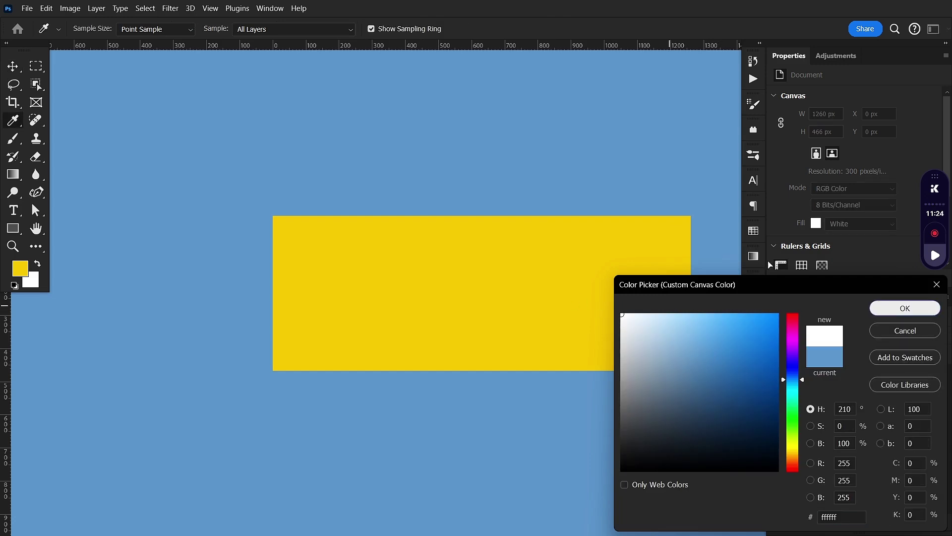
# Cycle the screen mode through Full Screen Mode and back to Standard Screen Mode.
pyautogui.scroll(-6, 397, 184)
pyautogui.press('f')
pyautogui.press('f')
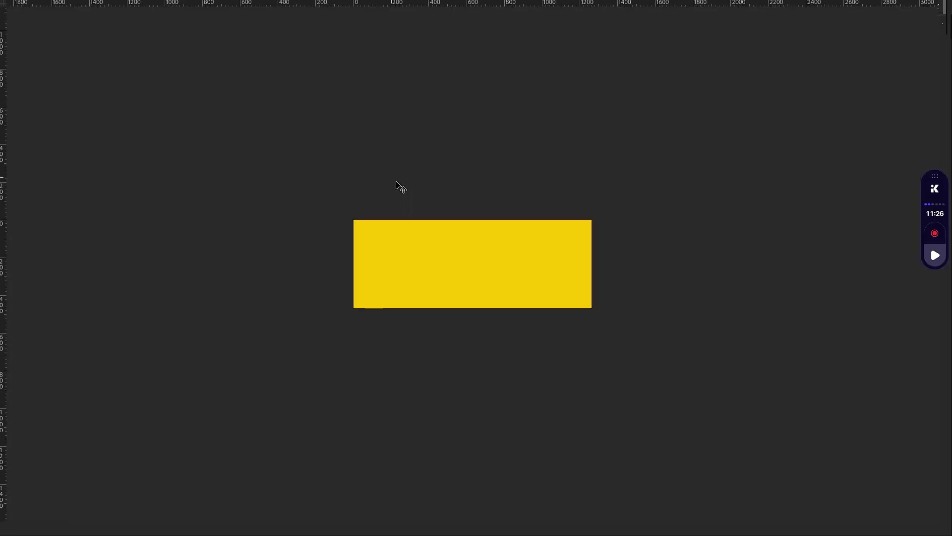
# Cycle repeatedly through the pasteboard colors in Standard Screen Mode, ending on black.
pyautogui.hotkey('space', 'f')
pyautogui.hotkey('space', 'f')
pyautogui.hotkey('space', 'f')
pyautogui.hotkey('space', 'f')
pyautogui.hotkey('space', 'f')
pyautogui.hotkey('space', 'f')
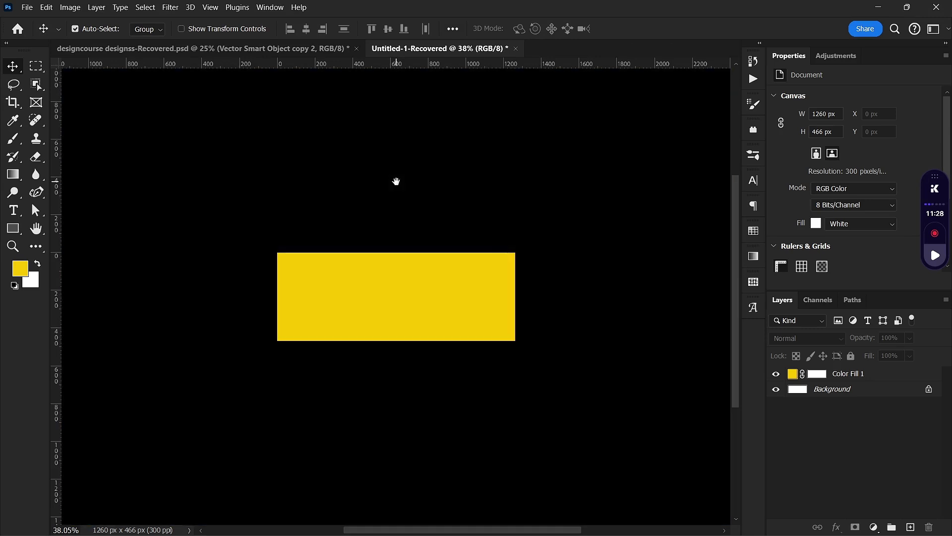
pyautogui.hotkey('space', 'f')
pyautogui.hotkey('space', 'f')
pyautogui.hotkey('space', 'f')
pyautogui.hotkey('space', 'f')
pyautogui.hotkey('space', 'f')
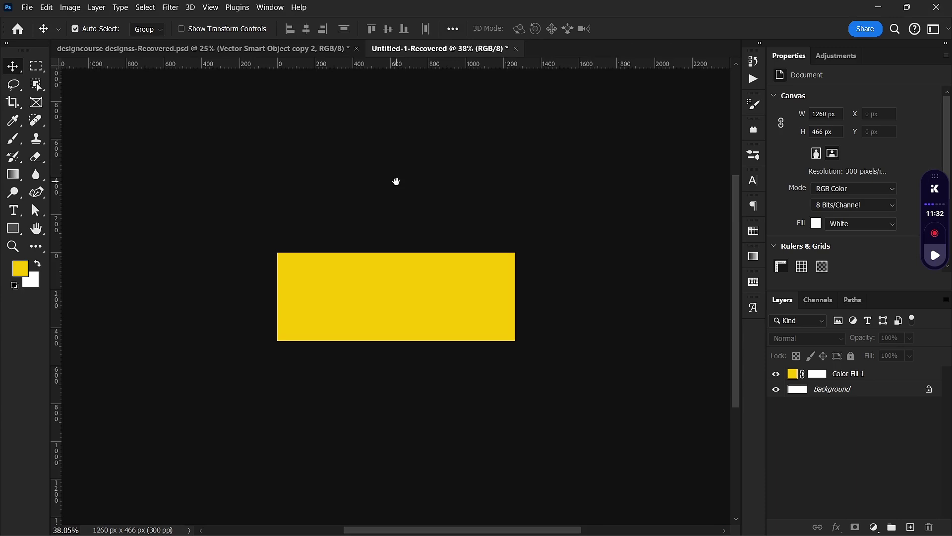
# Paint looping yellow strokes across Layer 1 using the Brush tool's crosshair cursor, undoing each of them.
pyautogui.hotkey('ctrl', '+')
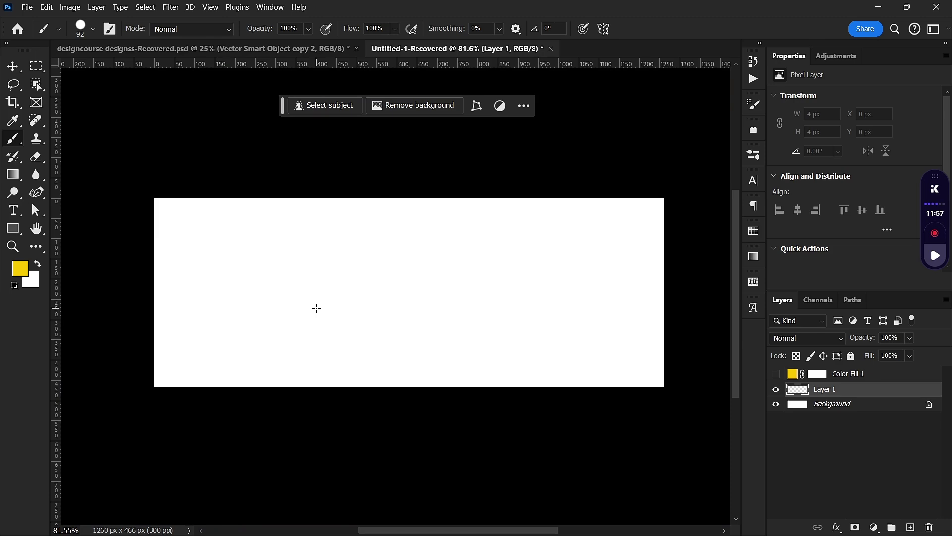
pyautogui.scroll(2, 302, 310)
pyautogui.scroll(-2, 274, 330)
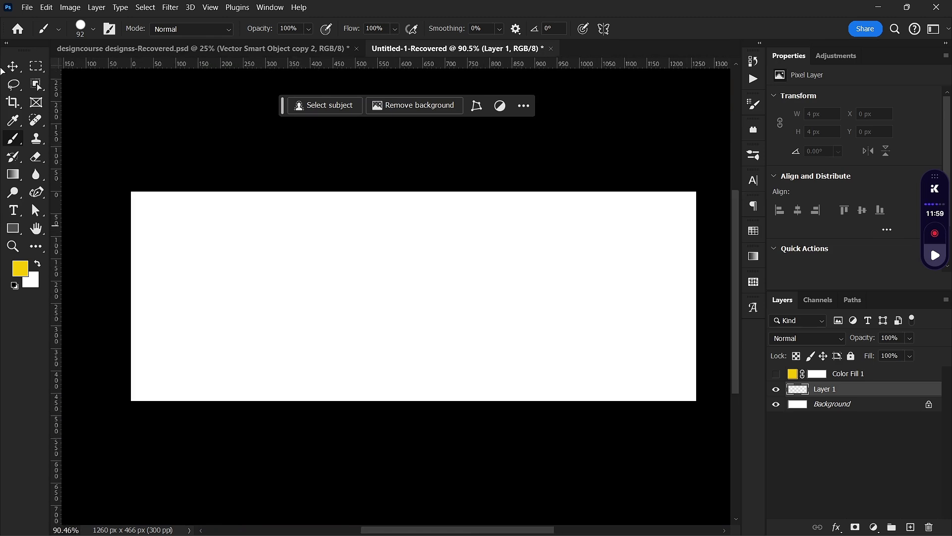
pyautogui.rightClick(14, 139)
pyautogui.click(68, 138)
pyautogui.moveTo(167, 352)
pyautogui.mouseDown()
pyautogui.moveTo(179, 317)
pyautogui.moveTo(317, 297)
pyautogui.moveTo(502, 316)
pyautogui.moveTo(533, 263)
pyautogui.moveTo(490, 288)
pyautogui.moveTo(597, 352)
pyautogui.moveTo(703, 273)
pyautogui.moveTo(701, 245)
pyautogui.moveTo(677, 243)
pyautogui.mouseUp()
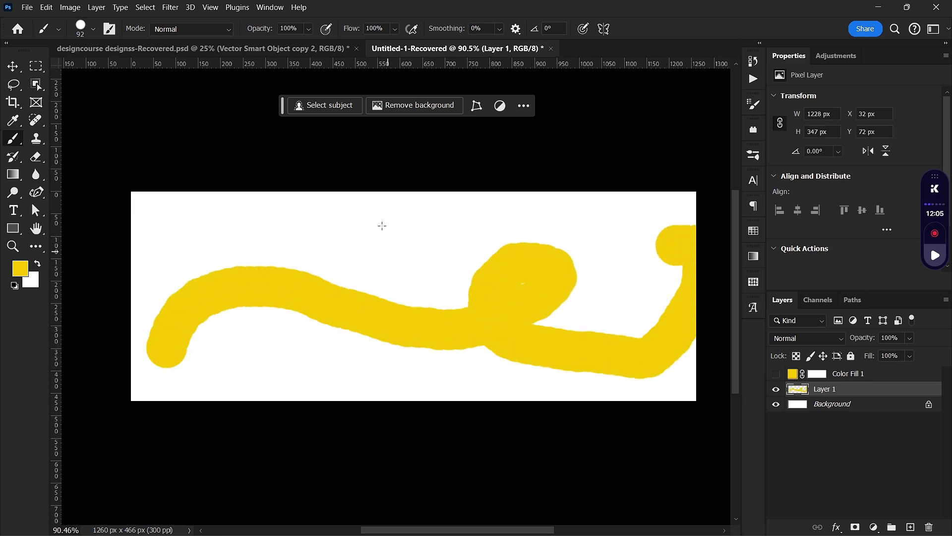
pyautogui.hotkey('ctrl', 'z')
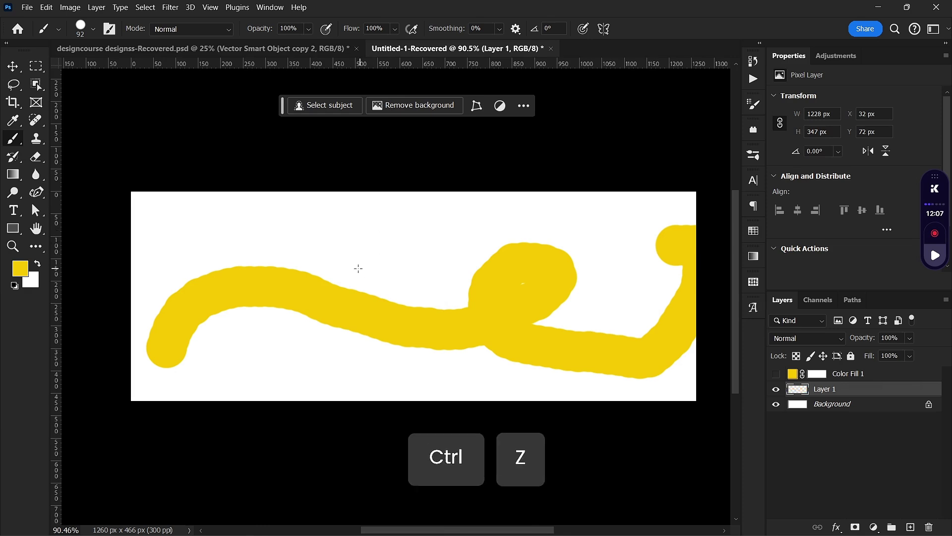
pyautogui.moveTo(149, 350)
pyautogui.mouseDown()
pyautogui.moveTo(203, 323)
pyautogui.moveTo(463, 257)
pyautogui.moveTo(397, 305)
pyautogui.moveTo(635, 222)
pyautogui.mouseUp()
pyautogui.moveTo(573, 266)
pyautogui.mouseDown()
pyautogui.moveTo(621, 317)
pyautogui.moveTo(737, 349)
pyautogui.mouseUp()
pyautogui.scroll(1, 521, 308)
pyautogui.scroll(-1, 521, 308)
pyautogui.hotkey('ctrl', 'z')
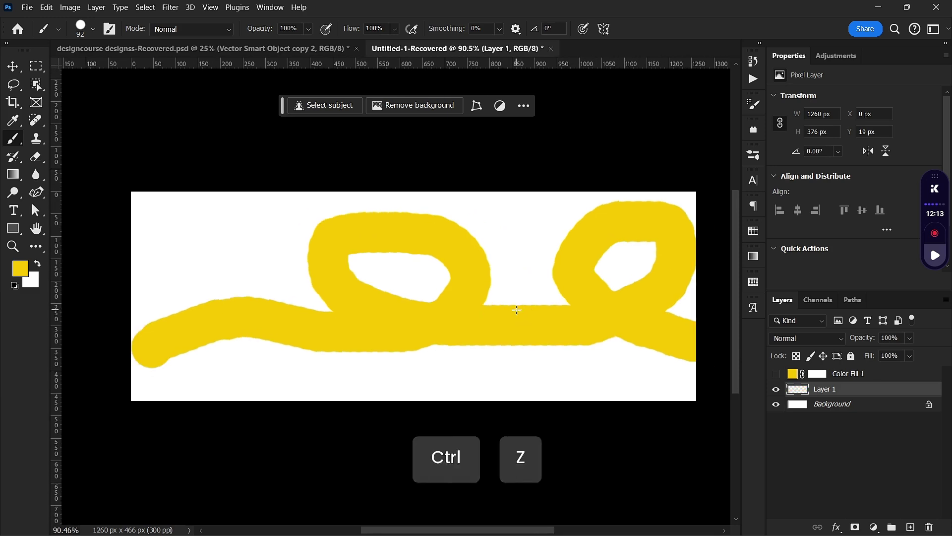
# Change the brush cursor from a crosshair to a size circle, trying it out with yellow strokes on Layer 1 and undoing them.
pyautogui.press('capslock')
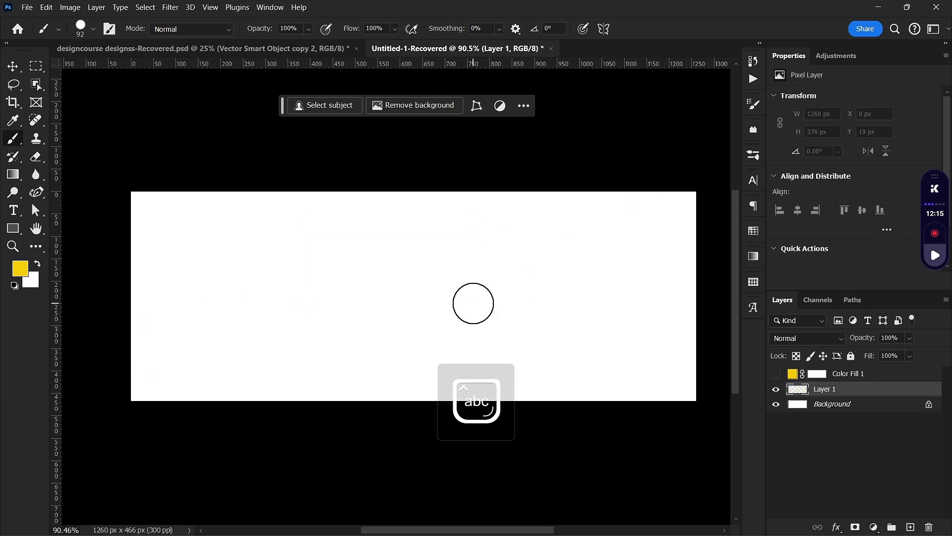
pyautogui.moveTo(179, 342)
pyautogui.mouseDown()
pyautogui.moveTo(240, 308)
pyautogui.moveTo(421, 327)
pyautogui.moveTo(434, 249)
pyautogui.moveTo(436, 314)
pyautogui.moveTo(557, 295)
pyautogui.mouseUp()
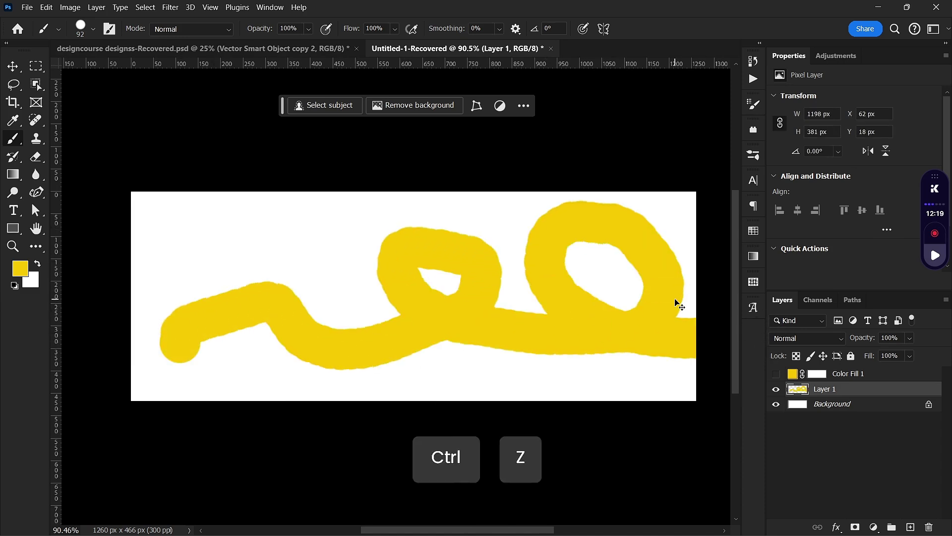
pyautogui.hotkey('ctrl', 'z')
pyautogui.click(211, 342)
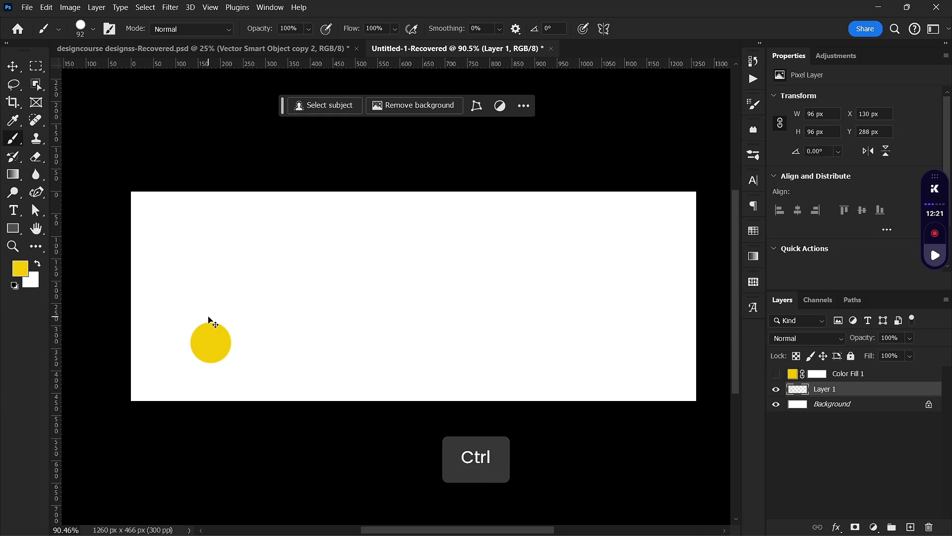
pyautogui.hotkey('ctrl', 'z')
pyautogui.moveTo(196, 345)
pyautogui.mouseDown()
pyautogui.moveTo(204, 317)
pyautogui.moveTo(325, 305)
pyautogui.mouseUp()
pyautogui.moveTo(380, 323)
pyautogui.mouseDown()
pyautogui.moveTo(508, 324)
pyautogui.moveTo(550, 202)
pyautogui.moveTo(425, 288)
pyautogui.moveTo(433, 299)
pyautogui.moveTo(694, 337)
pyautogui.moveTo(709, 318)
pyautogui.mouseUp()
pyautogui.hotkey('ctrl', 'z')
pyautogui.hotkey('ctrl', 'z')
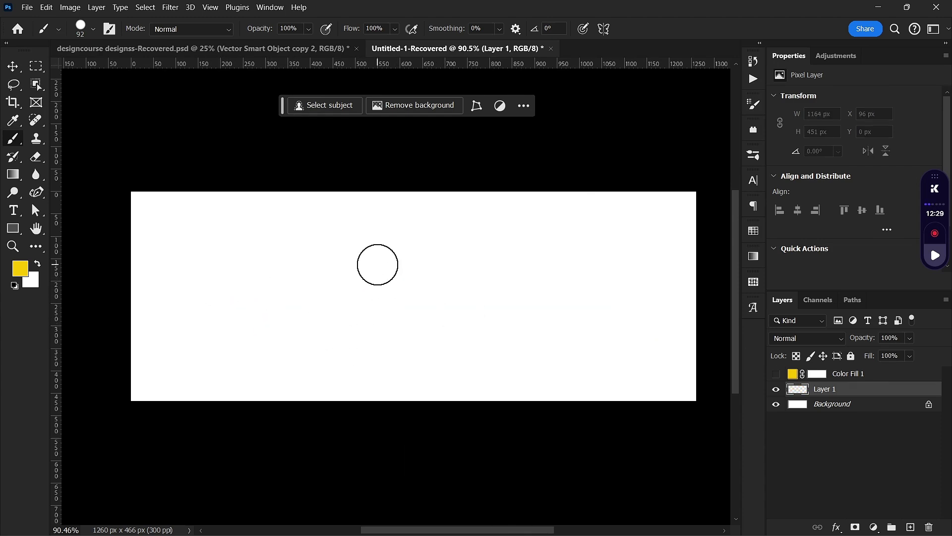
# Soften the brush and enlarge it to 351 px directly on the canvas, testing it with yellow dabs that are undone.
pyautogui.press('alt')
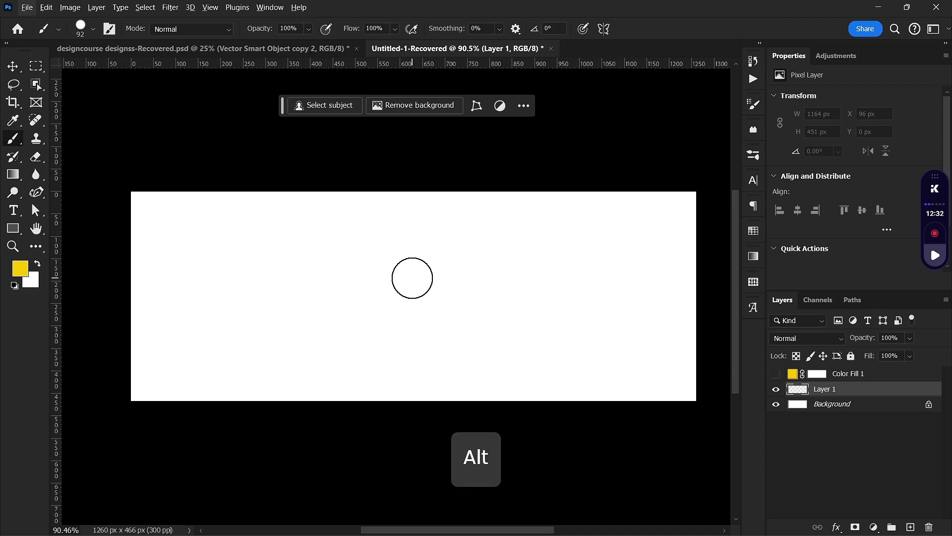
pyautogui.rightClick(465, 282)
pyautogui.click(421, 273)
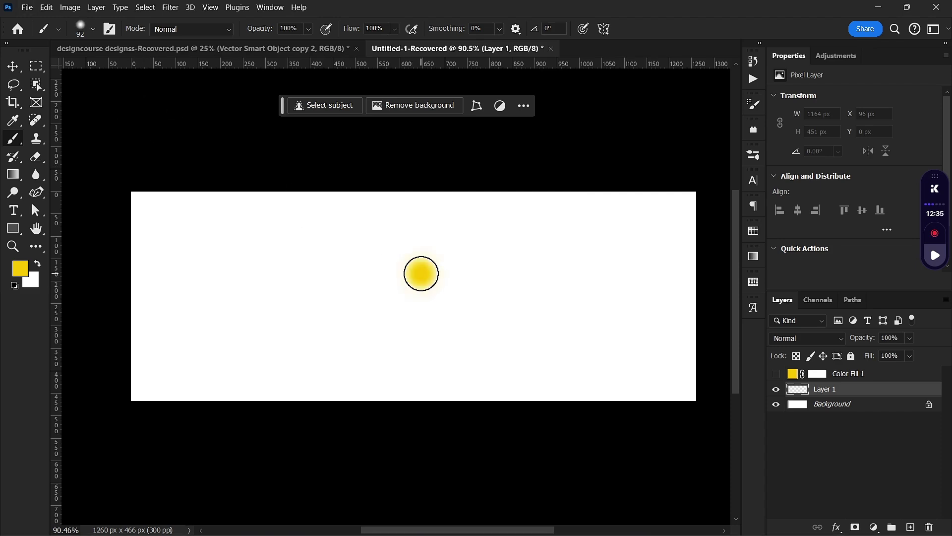
pyautogui.hotkey('ctrl', 'z')
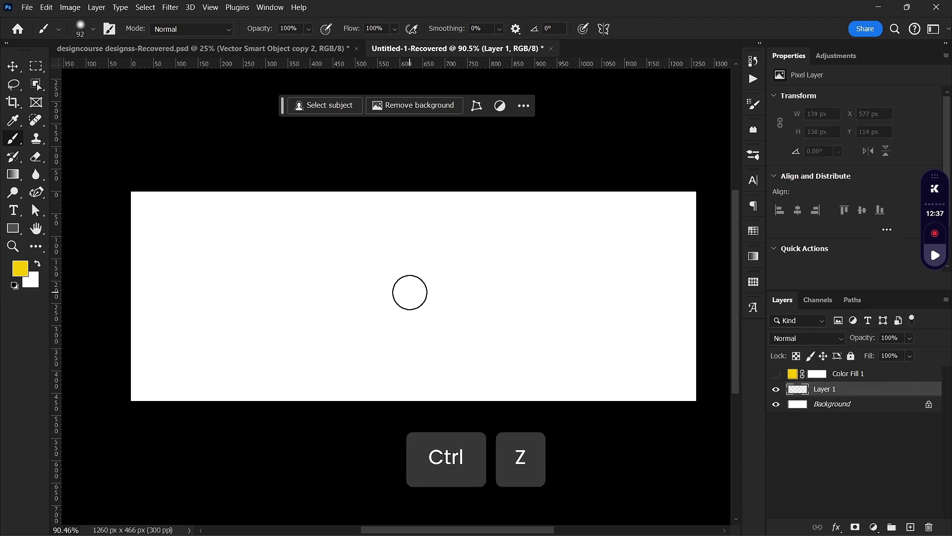
pyautogui.rightClick(410, 290)
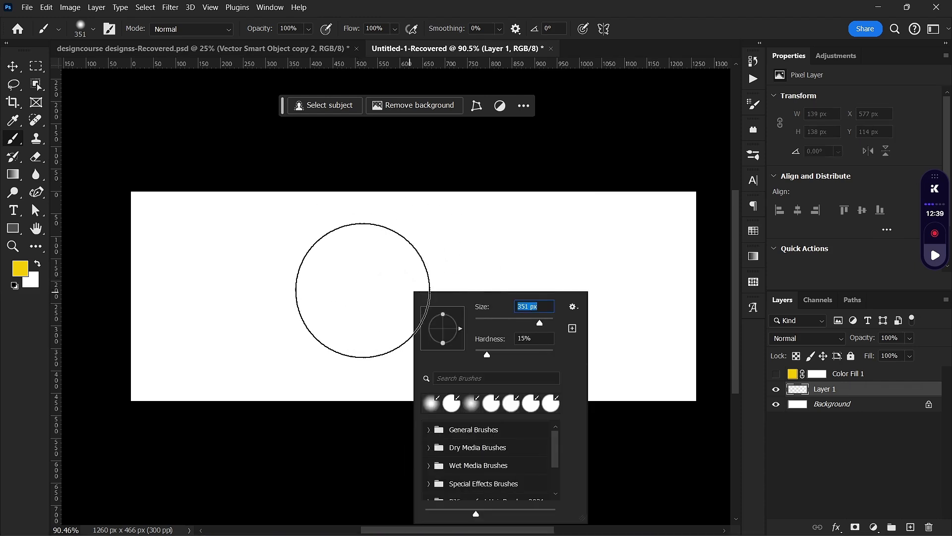
pyautogui.click(363, 288)
pyautogui.hotkey('ctrl', 'z')
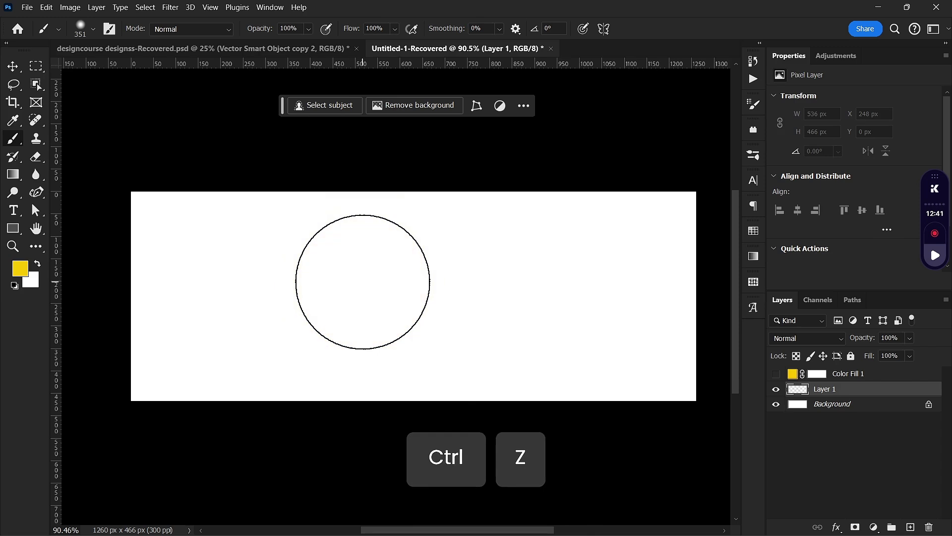
# Resize the brush to 212 px and paint three yellow dabs in a row on Layer 1, from hard-edged to increasingly soft.
pyautogui.keyDown('alt'); pyautogui.rightClick(369, 286); pyautogui.keyUp('alt')
pyautogui.moveTo(369, 286)
pyautogui.mouseDown()
pyautogui.moveTo(273, 276)
pyautogui.moveTo(564, 325)
pyautogui.moveTo(329, 320)
pyautogui.moveTo(612, 372)
pyautogui.moveTo(533, 333)
pyautogui.moveTo(466, 317)
pyautogui.moveTo(473, 320)
pyautogui.mouseUp()
pyautogui.moveTo(486, 224)
pyautogui.mouseDown()
pyautogui.moveTo(488, 244)
pyautogui.moveTo(407, 374)
pyautogui.moveTo(375, 290)
pyautogui.mouseUp()
pyautogui.click(375, 291)
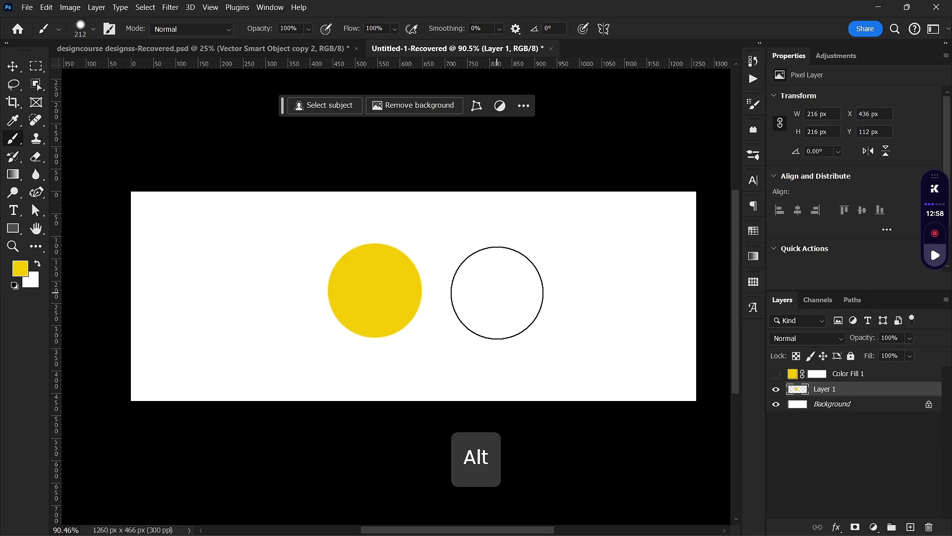
pyautogui.click(497, 293)
pyautogui.click(611, 295)
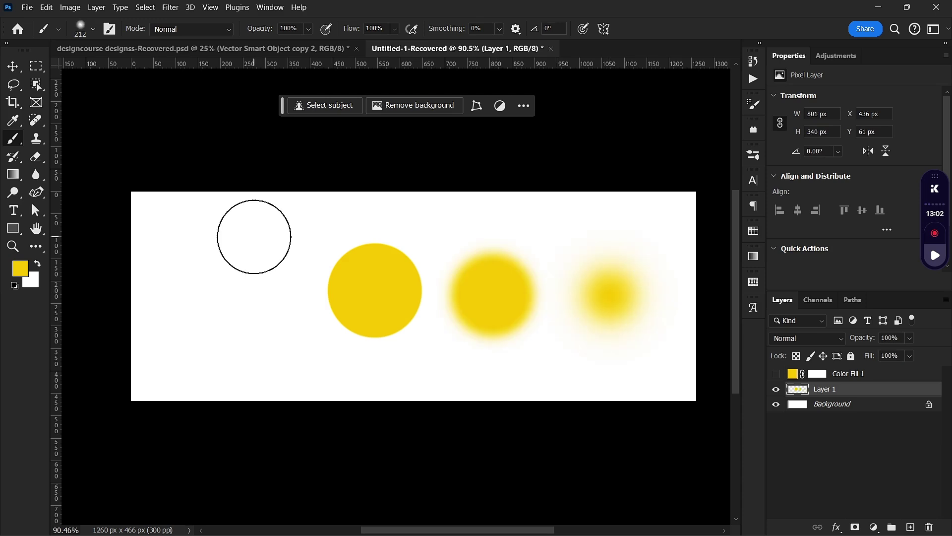
# Shrink the brush on the canvas, paint a small soft dab and a hard 94 px dab on Layer 1, and undo the dabs.
pyautogui.moveTo(202, 282); pyautogui.dragTo(165, 279)
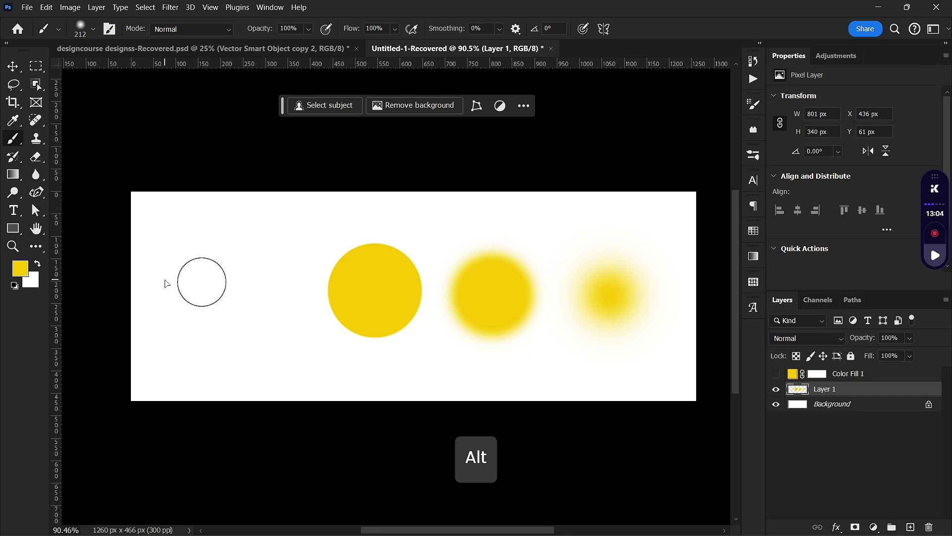
pyautogui.click(165, 279)
pyautogui.click(215, 282)
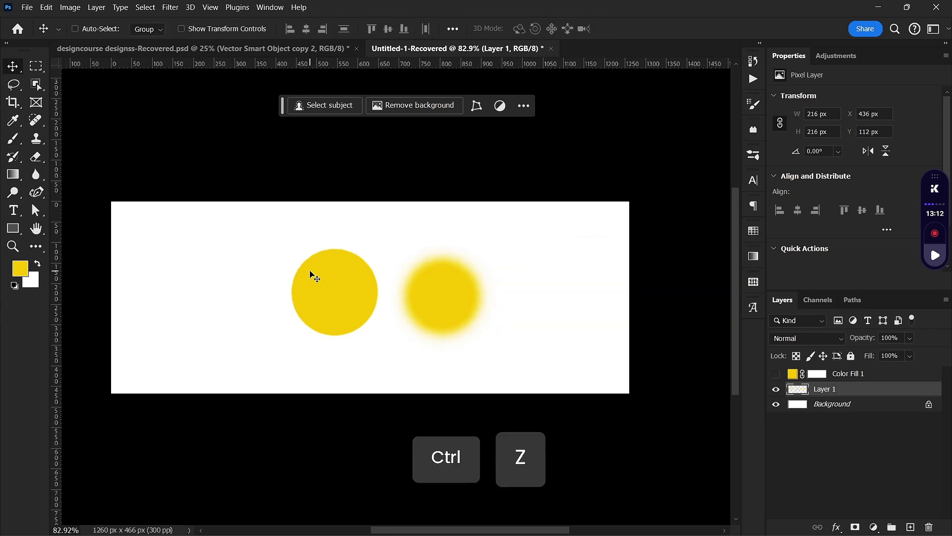
pyautogui.hotkey('ctrl', 'z')
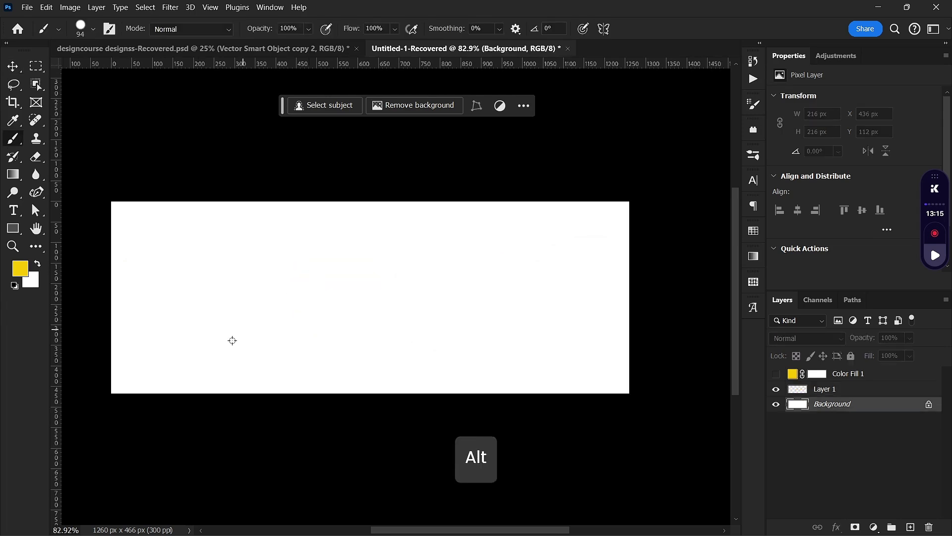
# Resize the brush to 129 px and paint a thick looping yellow stroke across the Background layer.
pyautogui.moveTo(233, 340); pyautogui.dragTo(281, 353)
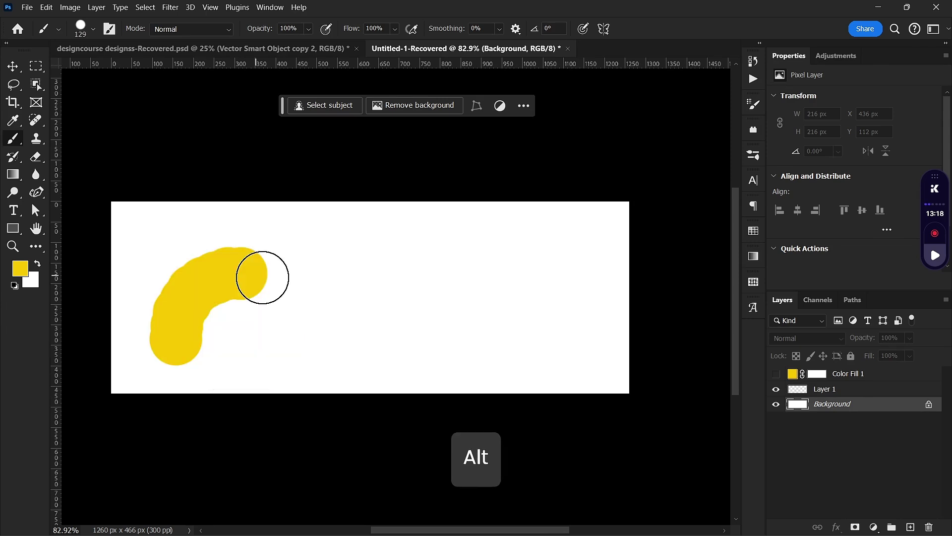
pyautogui.moveTo(259, 276); pyautogui.dragTo(389, 302)
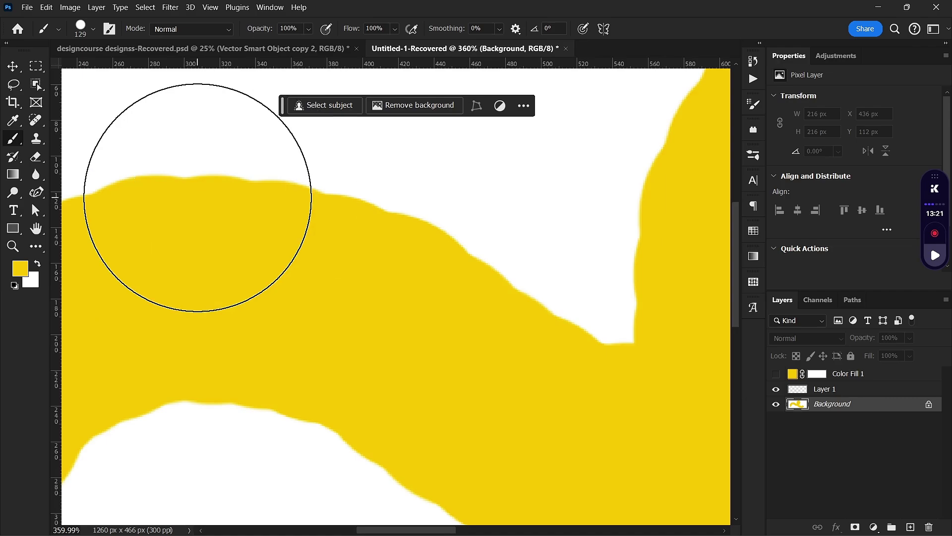
pyautogui.press('ctrl')
pyautogui.press('ctrl')
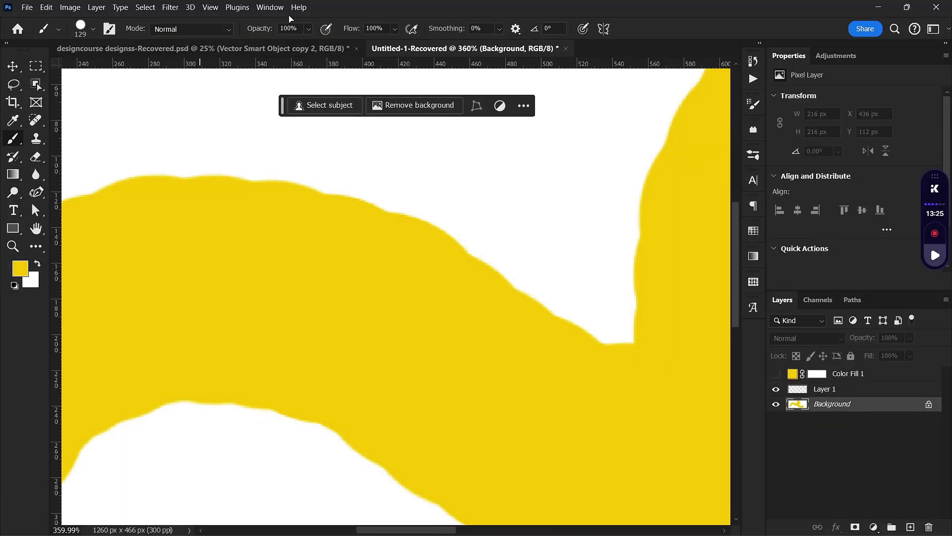
# Set the brush tip's spacing to 1% for smooth stroke edges and switch to the Move tool.
pyautogui.click(270, 7)
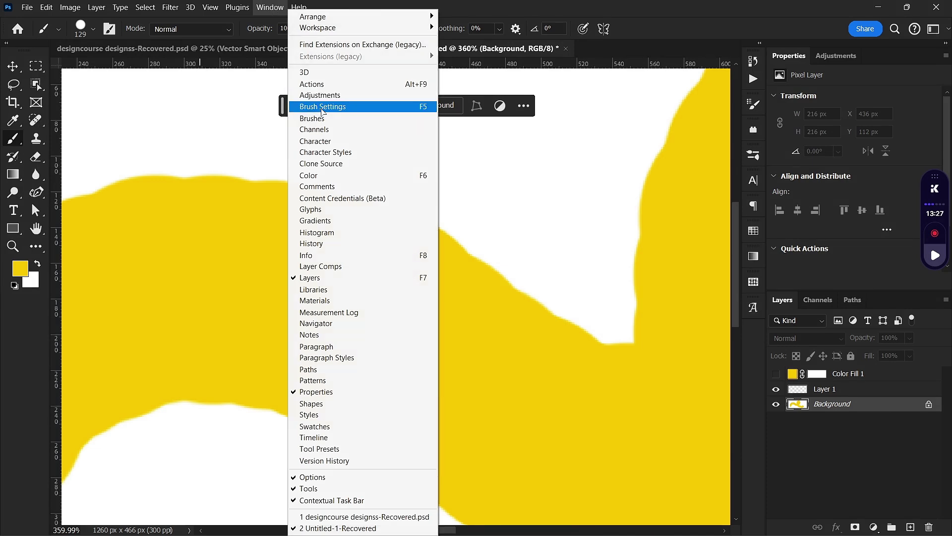
pyautogui.press('Escape')
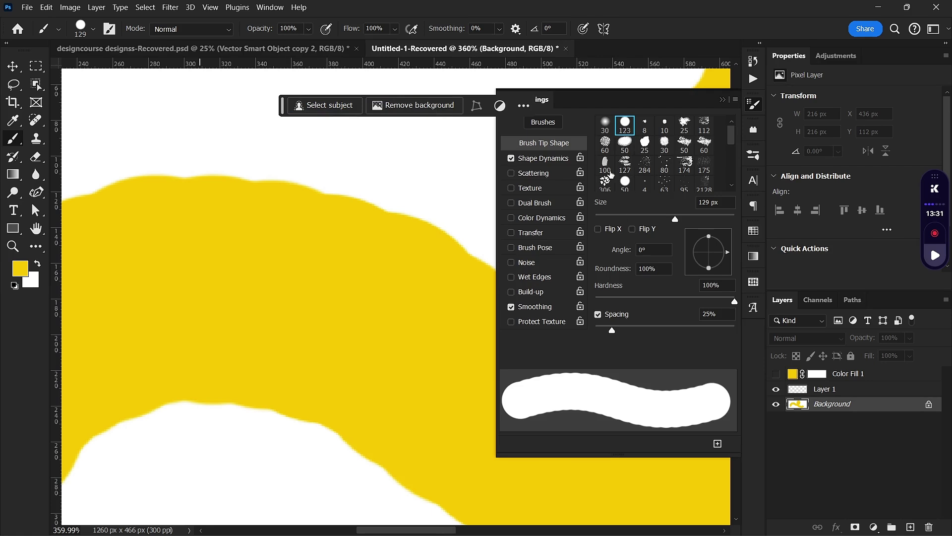
pyautogui.moveTo(610, 332)
pyautogui.mouseDown()
pyautogui.moveTo(642, 332)
pyautogui.moveTo(595, 328)
pyautogui.mouseUp()
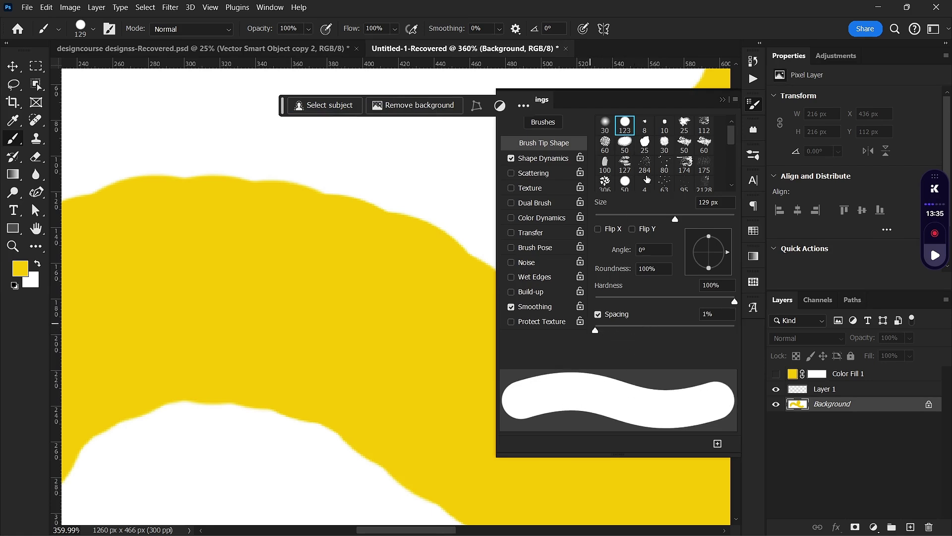
pyautogui.click(722, 101)
pyautogui.scroll(-6, 487, 219)
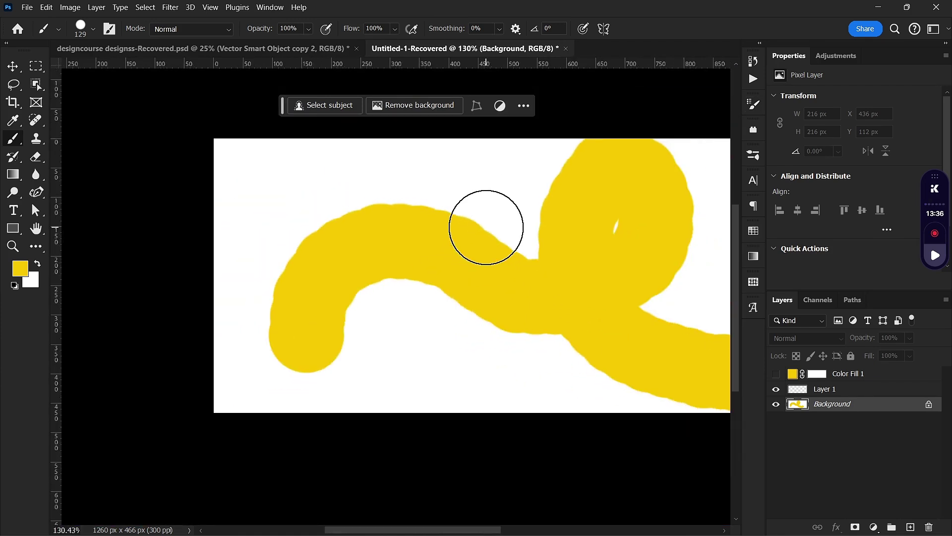
pyautogui.press('v')
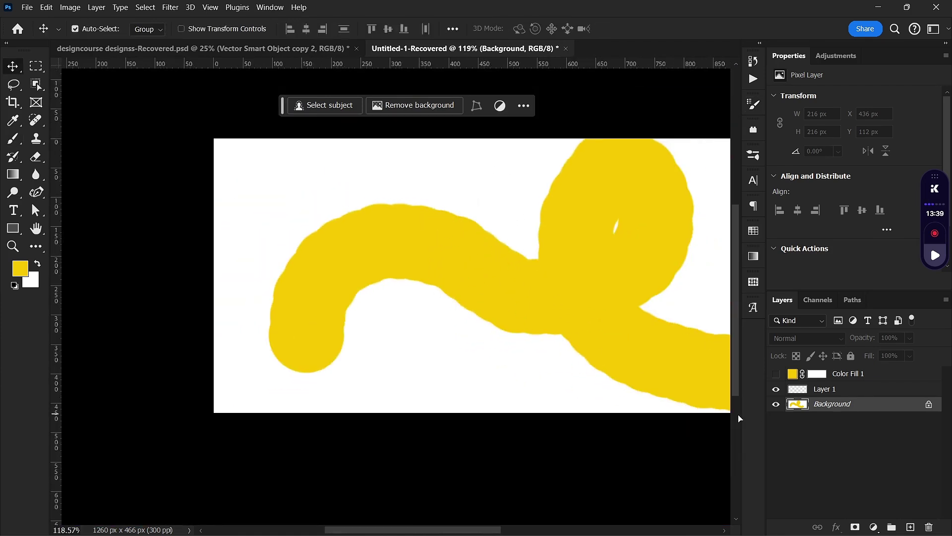
# Paint over the yellow stroke on the Background layer in white, using the Brush tool enlarged to 376 px.
pyautogui.press('b')
pyautogui.press('x')
pyautogui.moveTo(268, 322)
pyautogui.mouseDown()
pyautogui.moveTo(293, 264)
pyautogui.moveTo(380, 392)
pyautogui.moveTo(469, 372)
pyautogui.mouseUp()
pyautogui.moveTo(494, 301); pyautogui.dragTo(401, 299)
pyautogui.scroll(-2, 358, 278)
pyautogui.moveTo(349, 278)
pyautogui.mouseDown()
pyautogui.moveTo(417, 299)
pyautogui.moveTo(354, 205)
pyautogui.moveTo(596, 336)
pyautogui.moveTo(577, 222)
pyautogui.moveTo(472, 321)
pyautogui.moveTo(421, 297)
pyautogui.mouseUp()
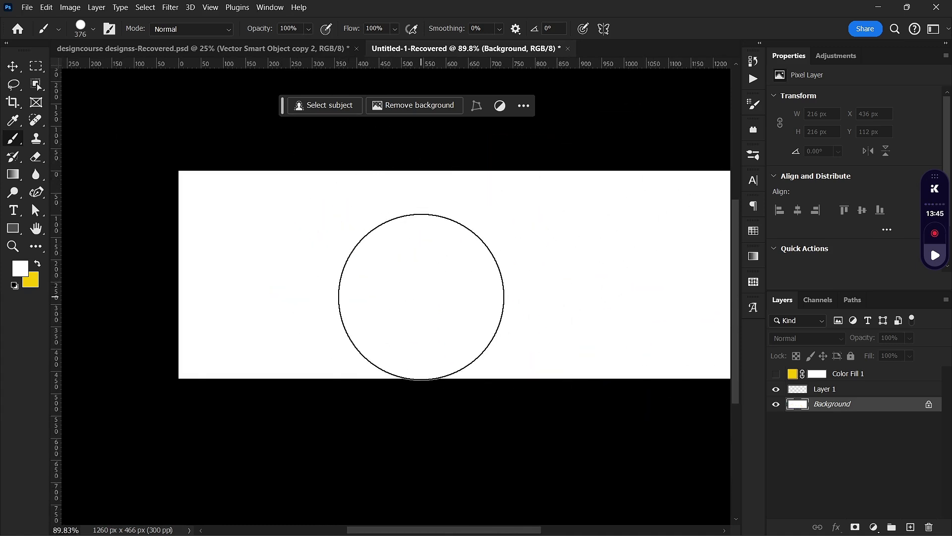
# Switch the brush back to yellow, paint a looping 27 px stroke across the Background layer, and undo it.
pyautogui.press('x')
pyautogui.moveTo(470, 279); pyautogui.dragTo(403, 266)
pyautogui.moveTo(239, 318)
pyautogui.mouseDown()
pyautogui.moveTo(302, 272)
pyautogui.moveTo(456, 306)
pyautogui.moveTo(523, 291)
pyautogui.moveTo(475, 225)
pyautogui.moveTo(566, 344)
pyautogui.moveTo(621, 351)
pyautogui.mouseUp()
pyautogui.hotkey('ctrl', 'z')
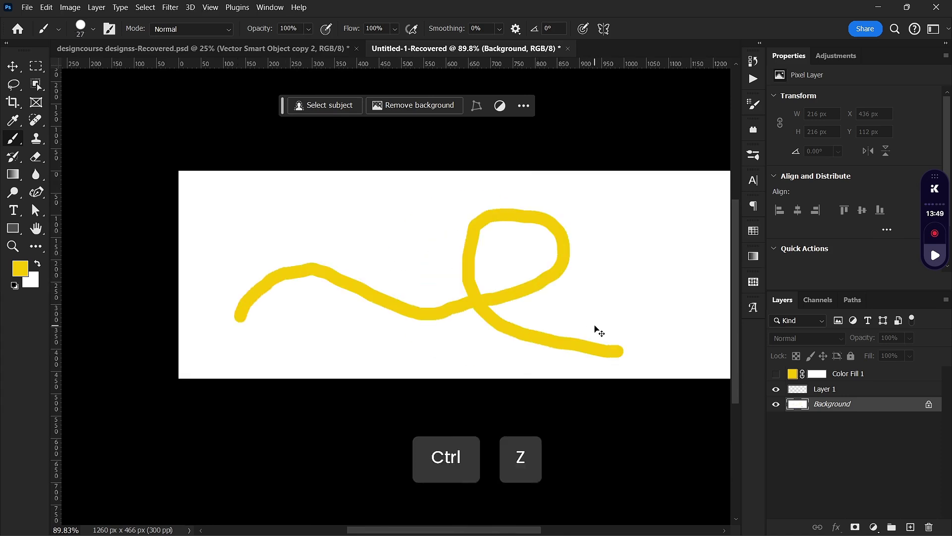
# Enlarge the brush to 173 px, paint a thick yellow stroke across the Background layer, and undo it.
pyautogui.moveTo(378, 272); pyautogui.dragTo(417, 272)
pyautogui.moveTo(270, 304); pyautogui.dragTo(392, 257)
pyautogui.moveTo(450, 266); pyautogui.dragTo(653, 234)
pyautogui.hotkey('ctrl', 'z')
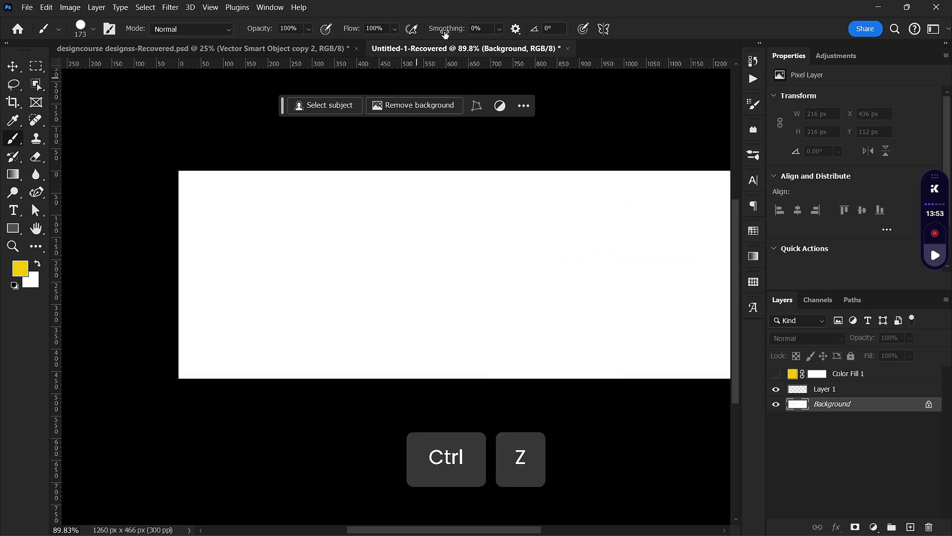
# Set the brush's smoothing to 100%.
pyautogui.moveTo(446, 34); pyautogui.dragTo(653, 43)
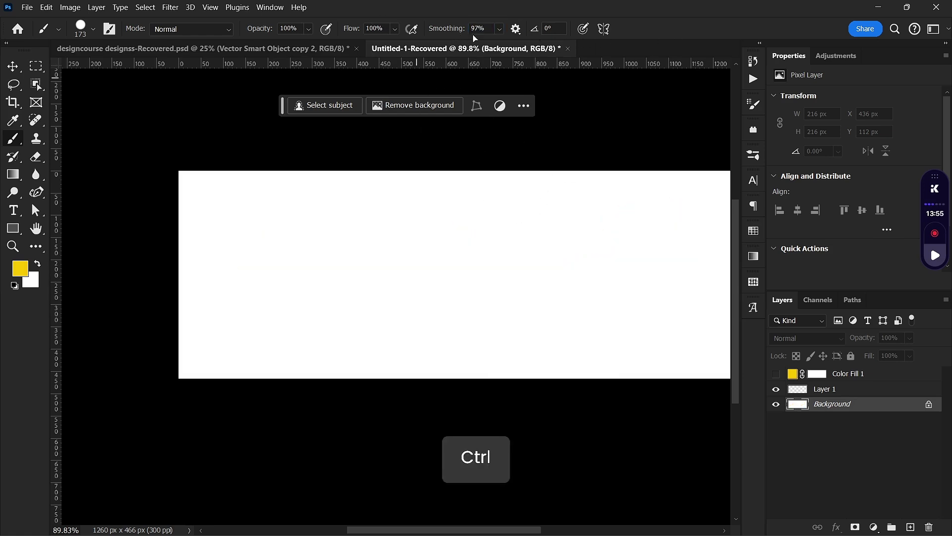
pyautogui.press('ctrl')
pyautogui.press('ctrl')
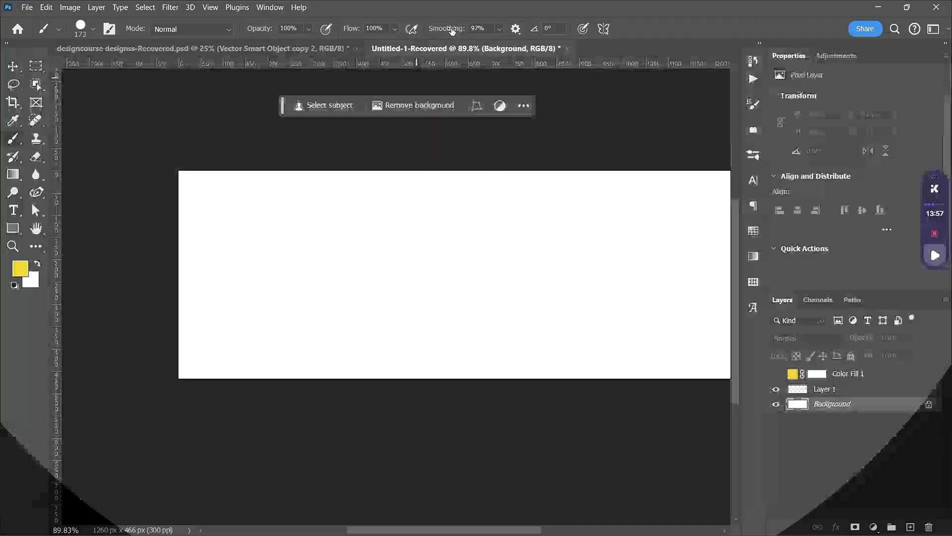
pyautogui.moveTo(452, 31); pyautogui.dragTo(493, 35)
# Shrink the brush to 16 px, paint a smoothed looping yellow stroke on the Background layer, and undo it.
pyautogui.moveTo(443, 260); pyautogui.dragTo(402, 261)
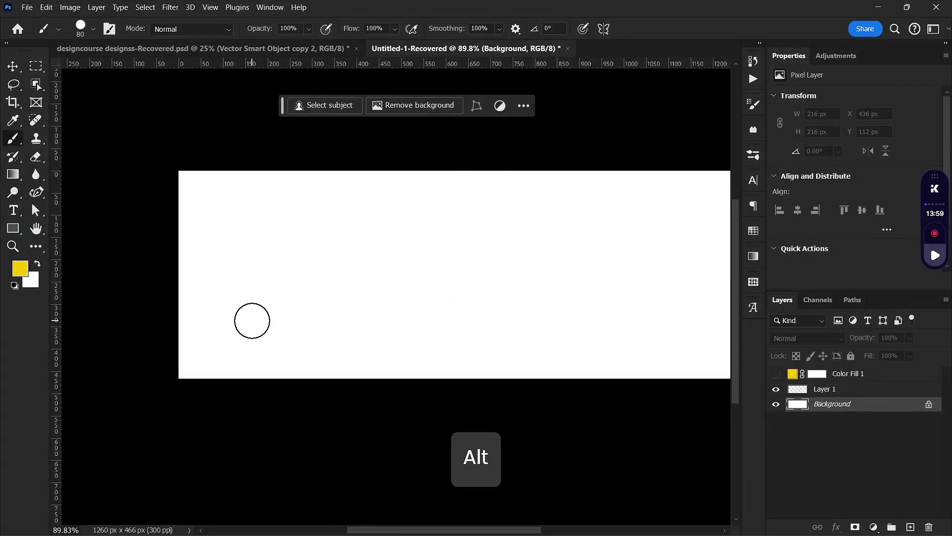
pyautogui.moveTo(349, 291)
pyautogui.mouseDown()
pyautogui.moveTo(323, 294)
pyautogui.moveTo(331, 298)
pyautogui.mouseUp()
pyautogui.moveTo(269, 329)
pyautogui.mouseDown()
pyautogui.moveTo(433, 297)
pyautogui.moveTo(571, 233)
pyautogui.moveTo(393, 325)
pyautogui.moveTo(548, 333)
pyautogui.mouseUp()
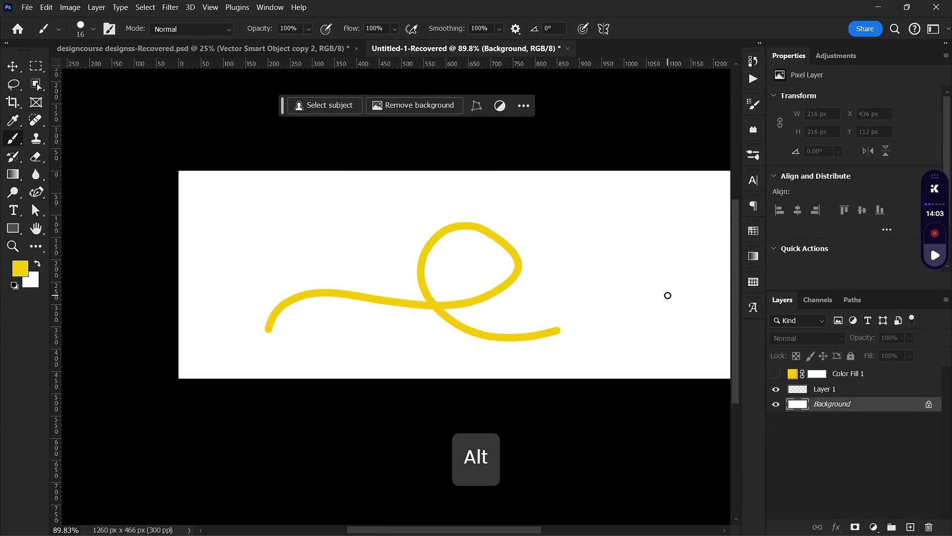
pyautogui.hotkey('ctrl', 'z')
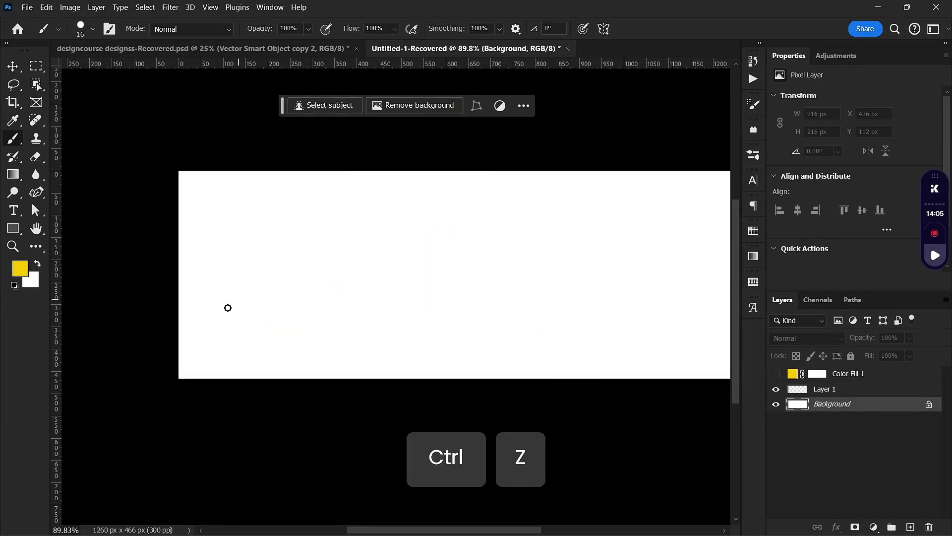
# Paint two smoothed wavy yellow strokes across the full width of the canvas, undoing each one.
pyautogui.moveTo(204, 313)
pyautogui.mouseDown()
pyautogui.moveTo(266, 260)
pyautogui.moveTo(435, 314)
pyautogui.moveTo(565, 275)
pyautogui.moveTo(622, 222)
pyautogui.moveTo(676, 249)
pyautogui.moveTo(770, 263)
pyautogui.mouseUp()
pyautogui.hotkey('ctrl', 'z')
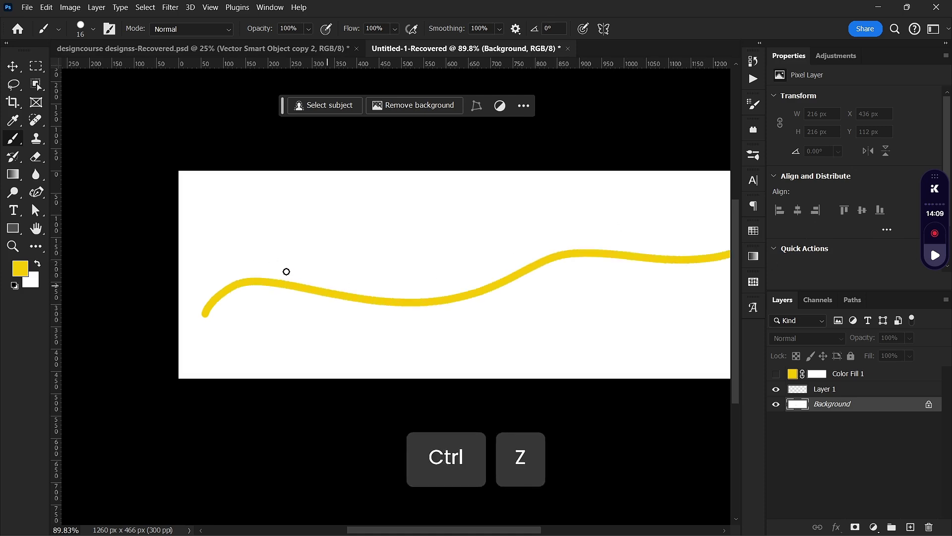
pyautogui.moveTo(196, 230)
pyautogui.mouseDown()
pyautogui.moveTo(227, 211)
pyautogui.moveTo(288, 289)
pyautogui.moveTo(334, 239)
pyautogui.moveTo(370, 229)
pyautogui.moveTo(412, 270)
pyautogui.moveTo(442, 283)
pyautogui.moveTo(505, 251)
pyautogui.moveTo(585, 233)
pyautogui.moveTo(622, 258)
pyautogui.moveTo(661, 256)
pyautogui.moveTo(687, 229)
pyautogui.moveTo(755, 221)
pyautogui.mouseUp()
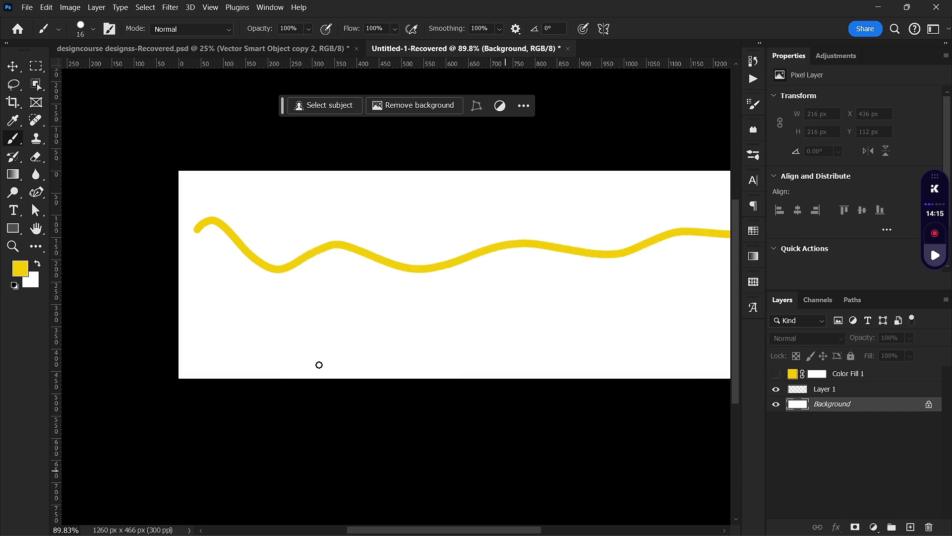
pyautogui.scroll(-2, 327, 373)
pyautogui.hotkey('ctrl', 'z')
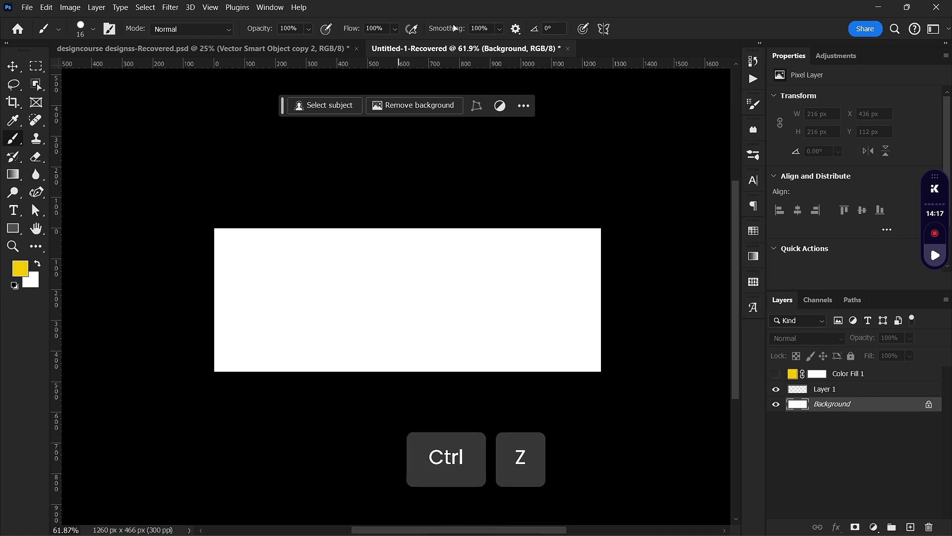
# Lower the brush smoothing, try another stroke across the canvas, and switch to the Move tool.
pyautogui.moveTo(454, 28); pyautogui.dragTo(251, 87)
pyautogui.moveTo(250, 335)
pyautogui.mouseDown()
pyautogui.moveTo(291, 304)
pyautogui.moveTo(414, 298)
pyautogui.moveTo(532, 309)
pyautogui.mouseUp()
pyautogui.press('v')
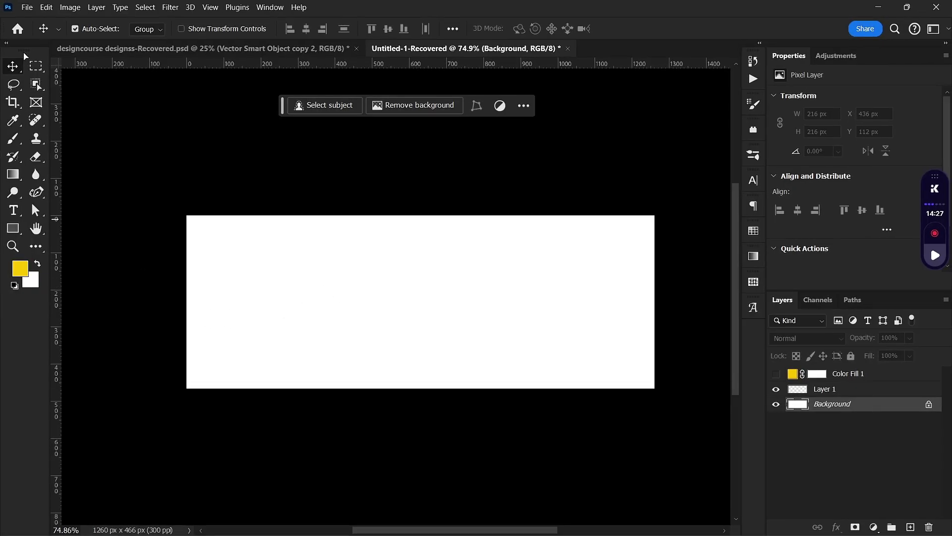
# Open the Keyboard Shortcuts settings for the application menus.
pyautogui.click(46, 7)
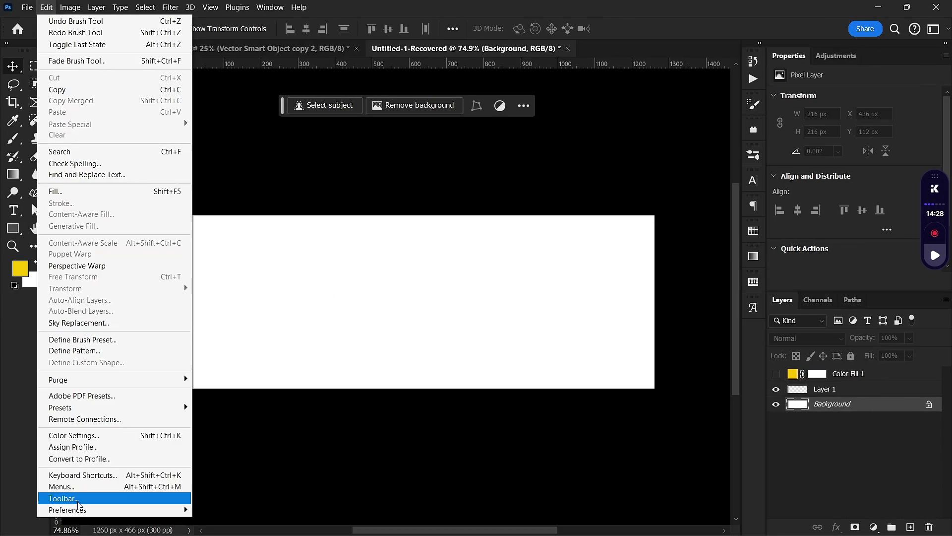
pyautogui.click(93, 476)
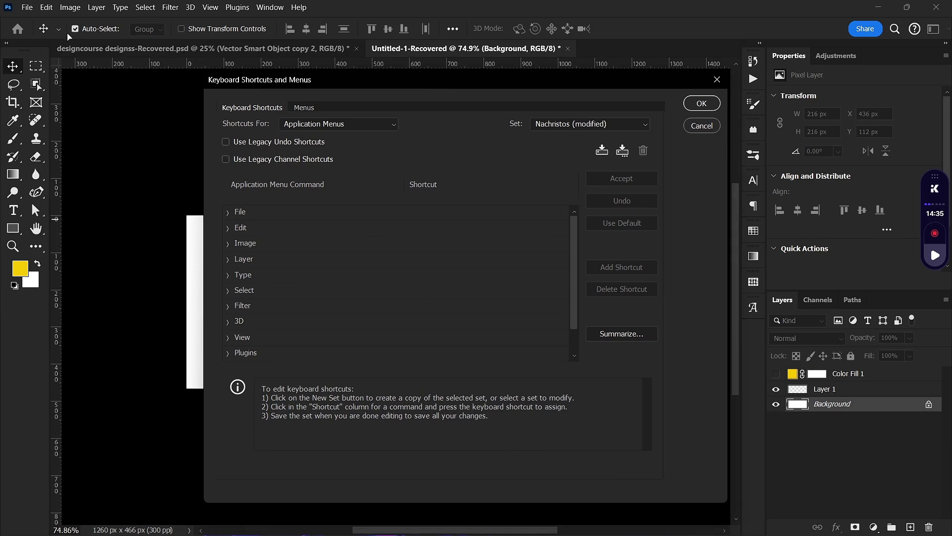
pyautogui.click(49, 7)
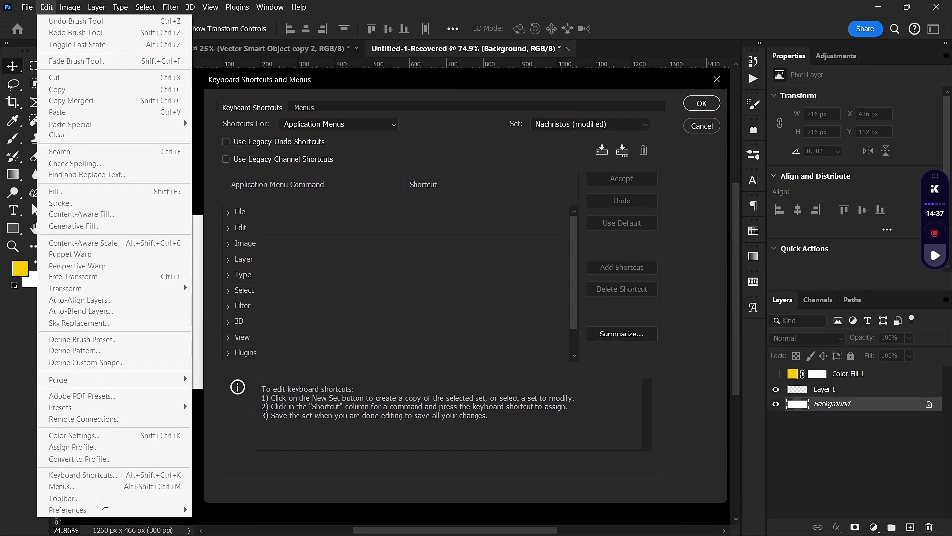
pyautogui.scroll(-2, 304, 270)
pyautogui.scroll(2, 302, 269)
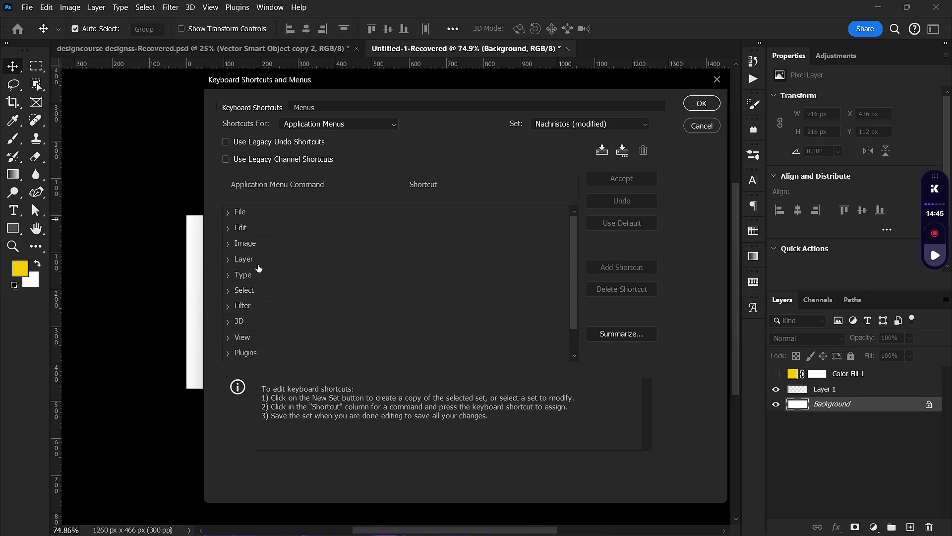
# Try assigning Shift+Ctrl+N as the shortcut of the File > New command, and restore it to Ctrl+N.
pyautogui.click(228, 213)
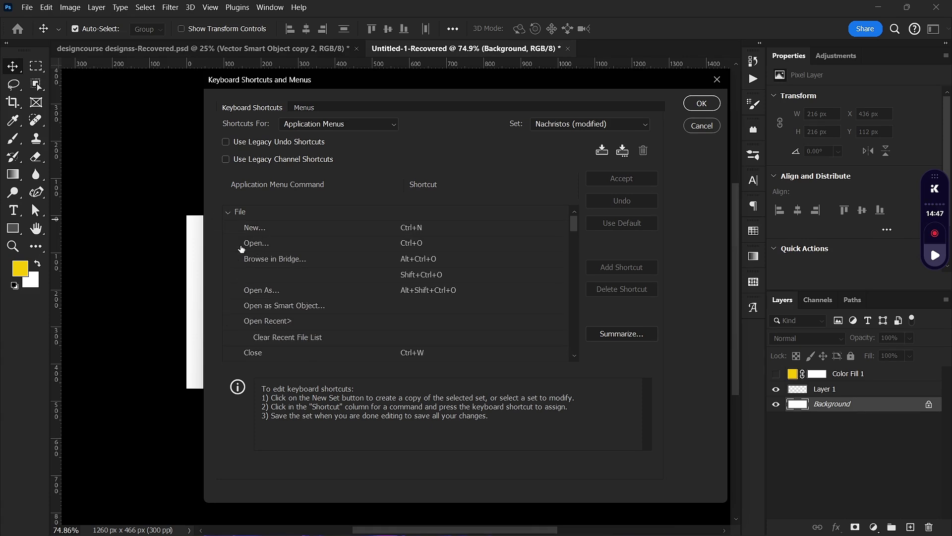
pyautogui.click(421, 227)
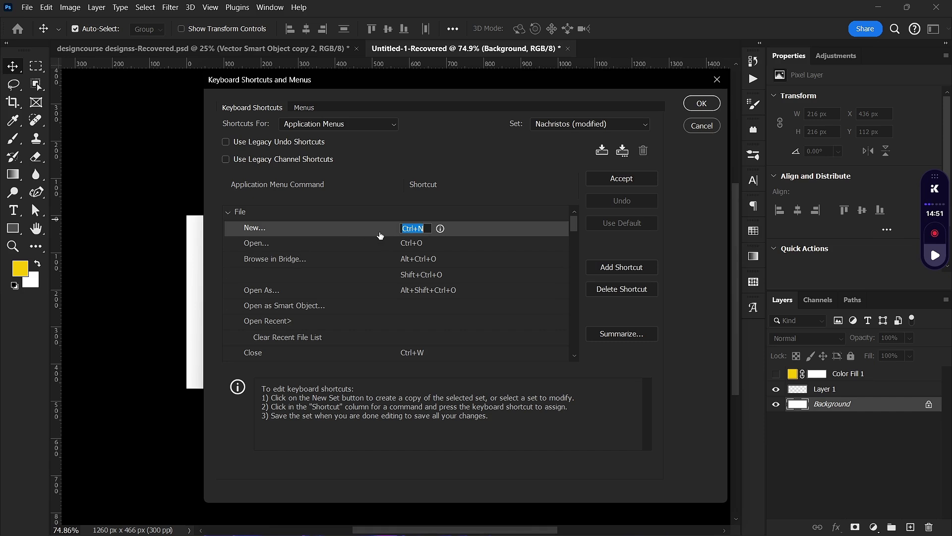
pyautogui.press('ctrl')
pyautogui.hotkey('ctrl', 'shift', 'n')
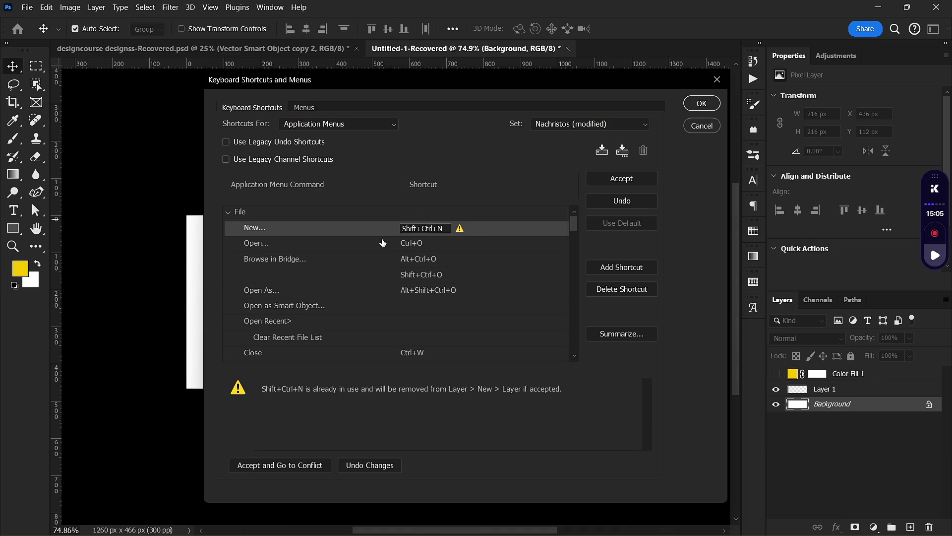
pyautogui.press('ctrl')
pyautogui.hotkey('ctrl', 'n')
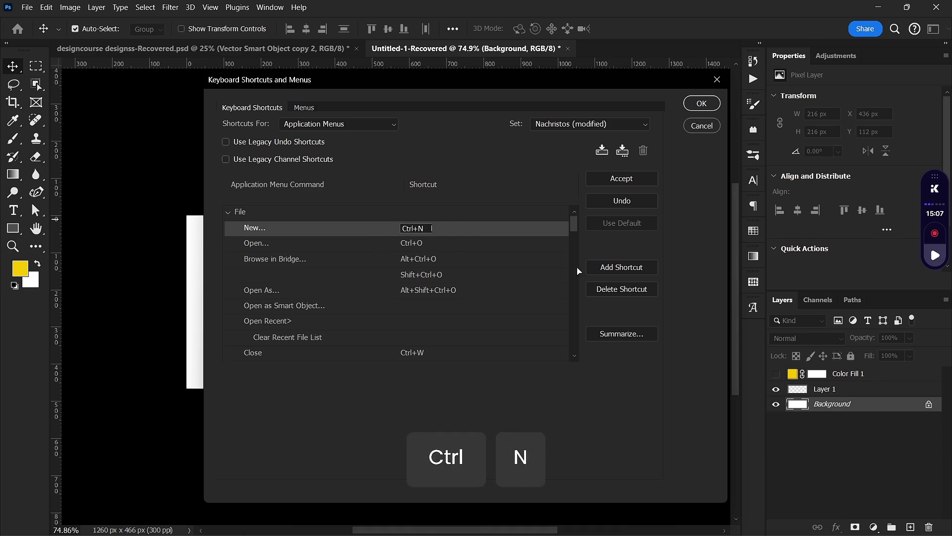
# Find the Convert to Smart Object command among the Layer shortcuts and examine its assigned shortcut.
pyautogui.click(229, 211)
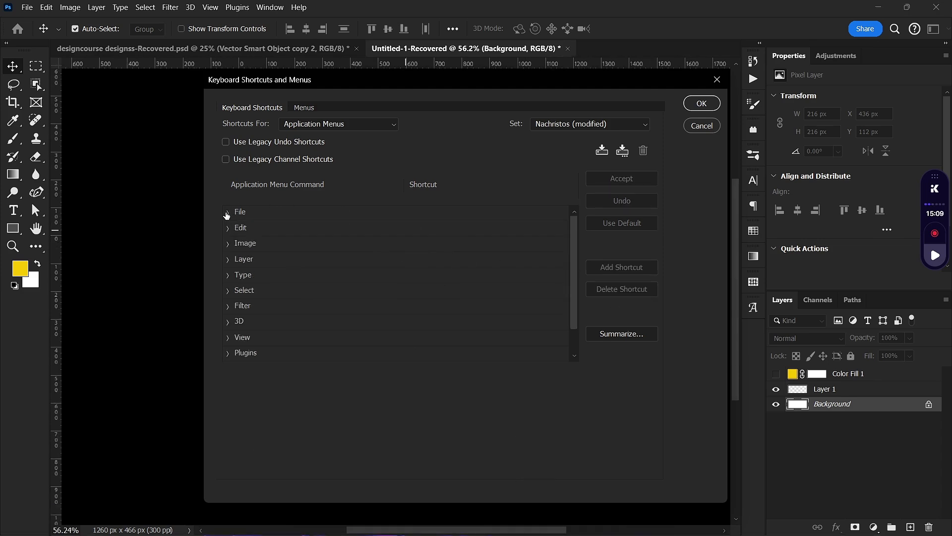
pyautogui.click(229, 260)
pyautogui.scroll(-10, 330, 284)
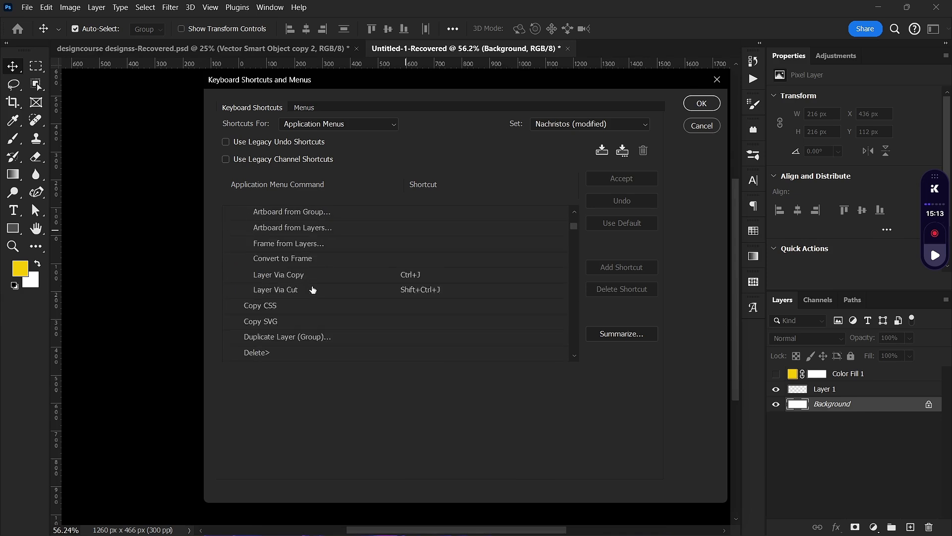
pyautogui.scroll(-15, 345, 298)
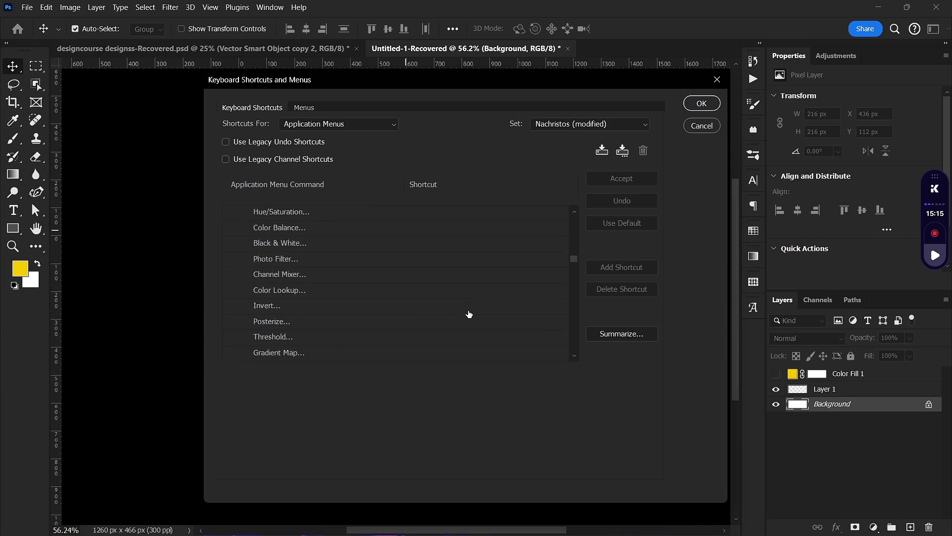
pyautogui.scroll(-1, 470, 313)
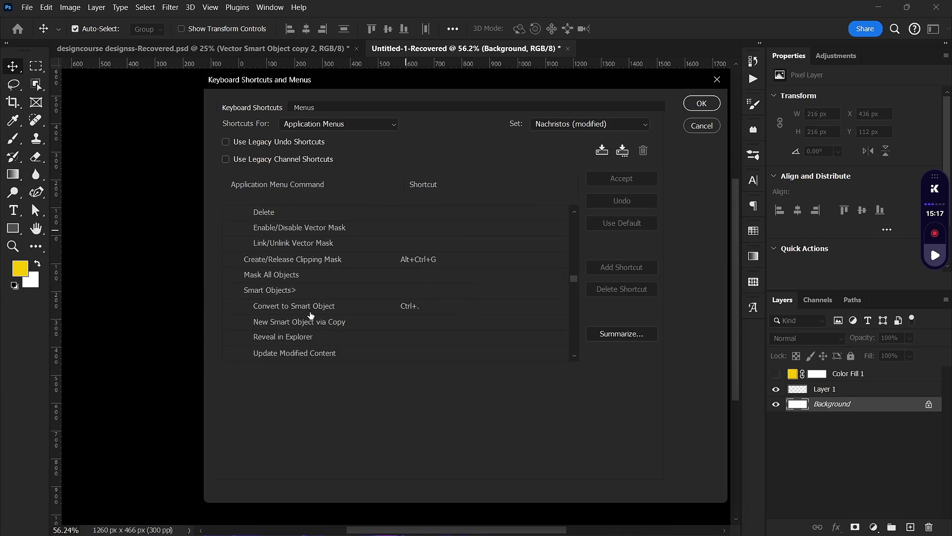
pyautogui.click(413, 306)
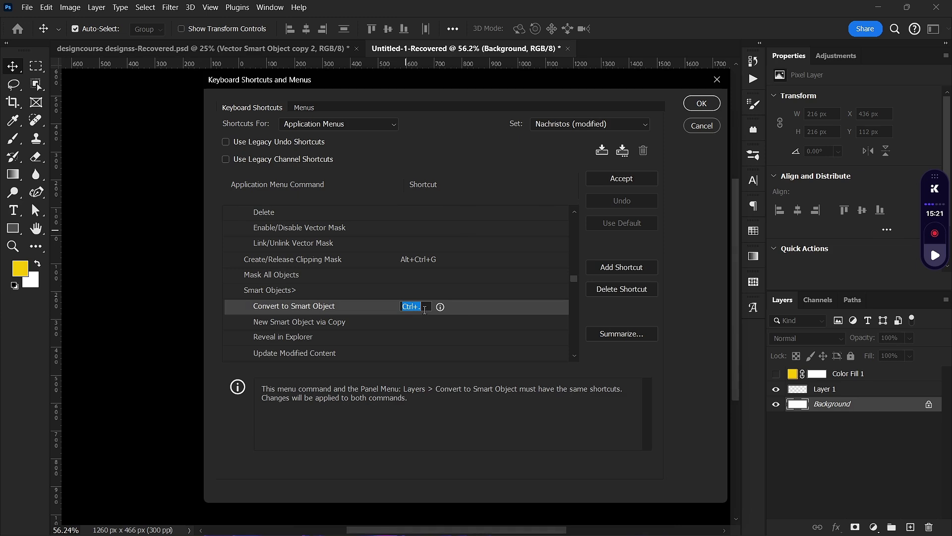
pyautogui.click(450, 248)
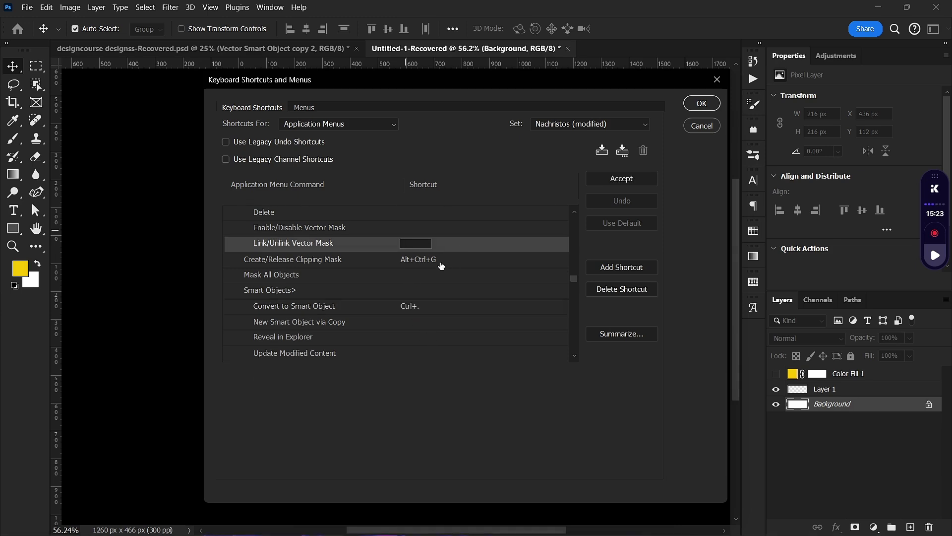
pyautogui.click(368, 318)
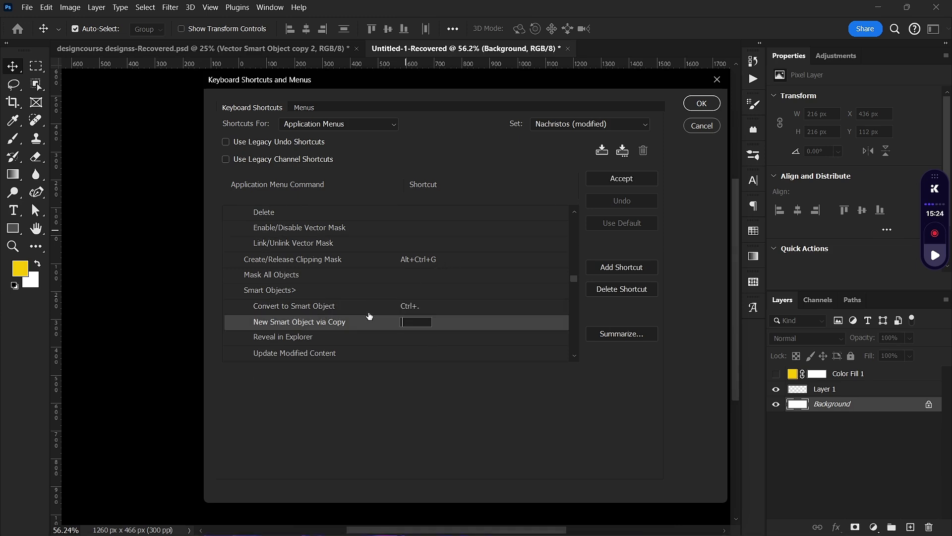
# Find the Rasterize command's shortcut among the Layer commands and close the shortcut settings.
pyautogui.click(566, 276)
pyautogui.scroll(-6, 488, 289)
pyautogui.scroll(-4, 465, 305)
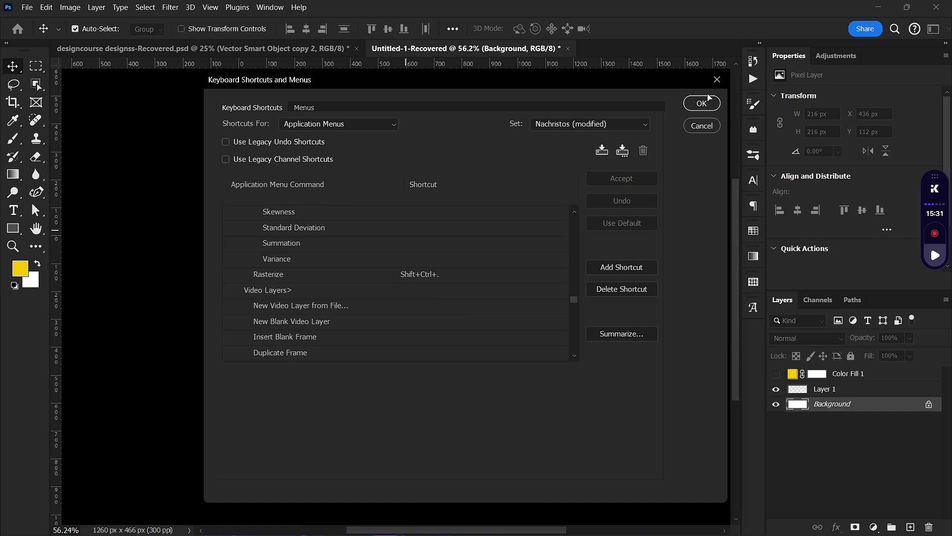
pyautogui.click(717, 80)
# Make the Color Fill 1 layer visible and convert it to a smart object.
pyautogui.click(821, 375)
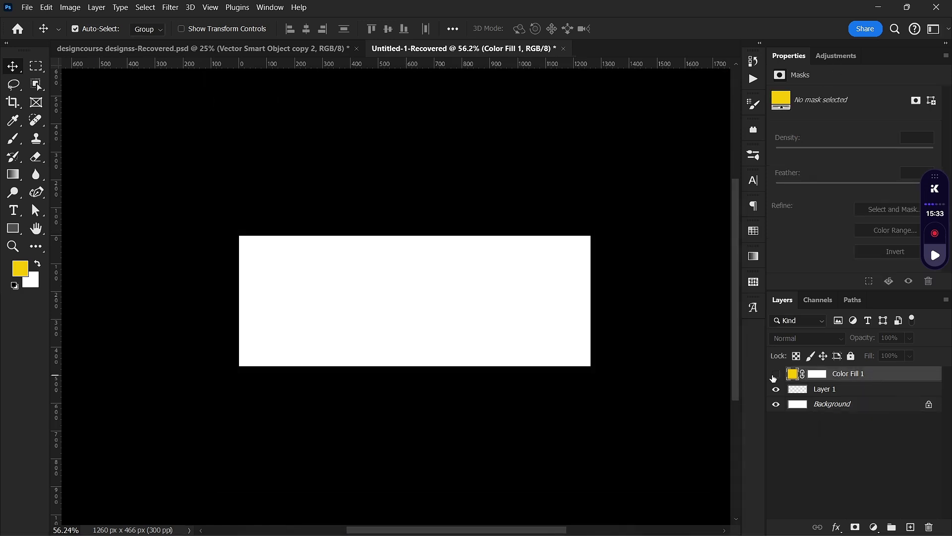
pyautogui.click(774, 375)
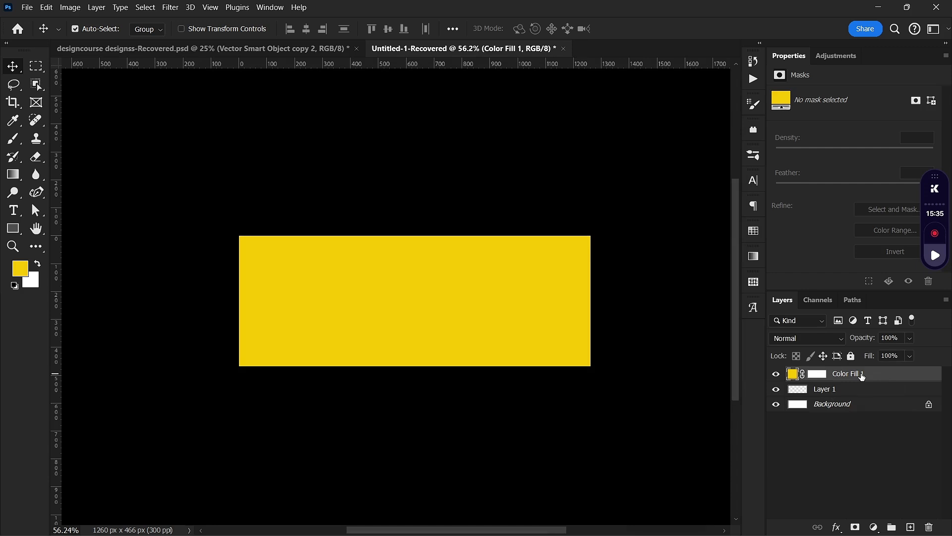
pyautogui.hotkey('ctrl', '.')
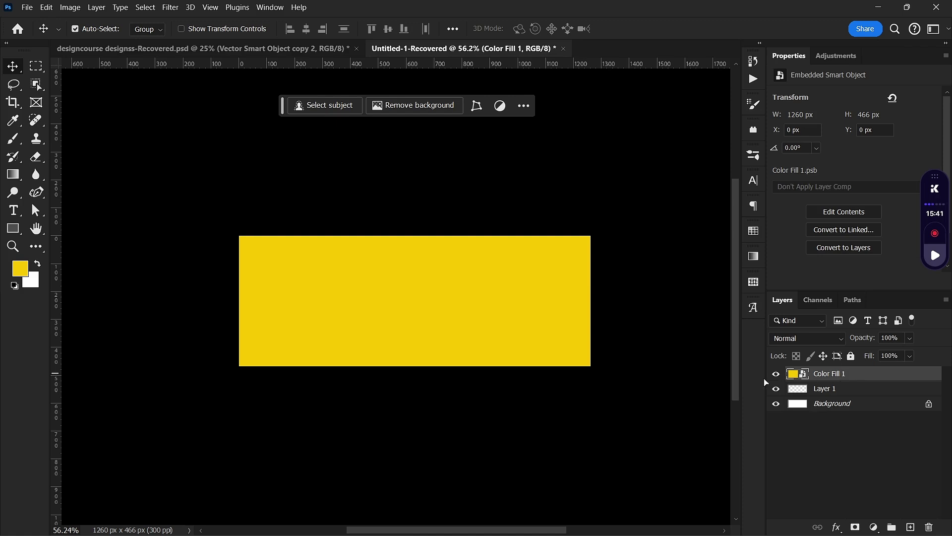
pyautogui.click(778, 374)
pyautogui.click(777, 375)
# Rasterize the Color Fill 1 smart object into a pixel layer and deselect it.
pyautogui.hotkey('ctrl', 'shift', '.')
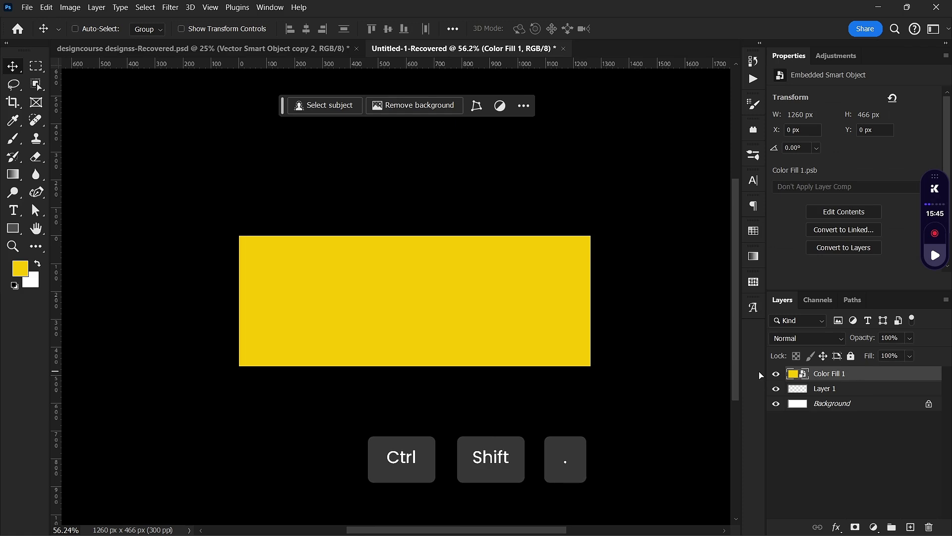
pyautogui.moveTo(851, 376); pyautogui.dragTo(852, 367)
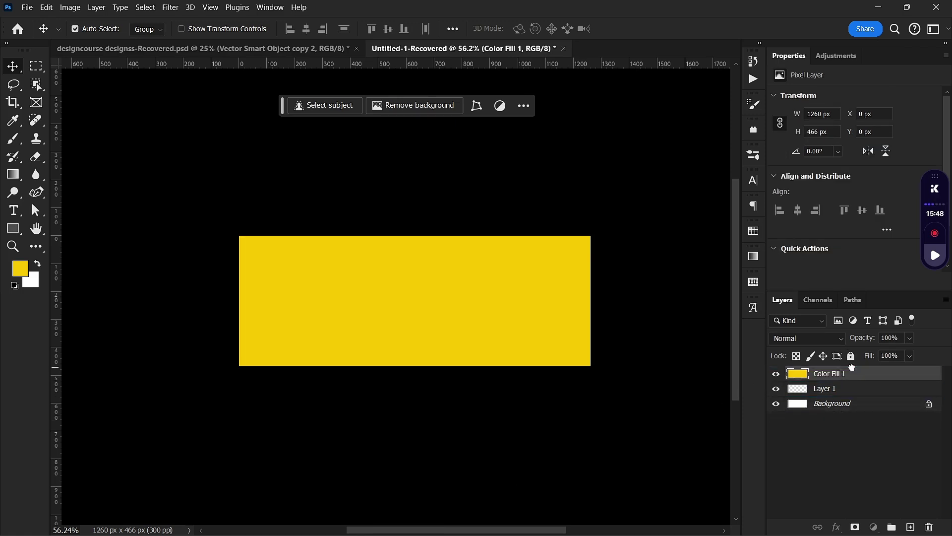
pyautogui.click(702, 380)
# Select the Color Fill 1 layer and examine the keyboard shortcuts assigned to the filter commands such as Camera Raw Filter and Liquify.
pyautogui.click(169, 6)
pyautogui.click(442, 199)
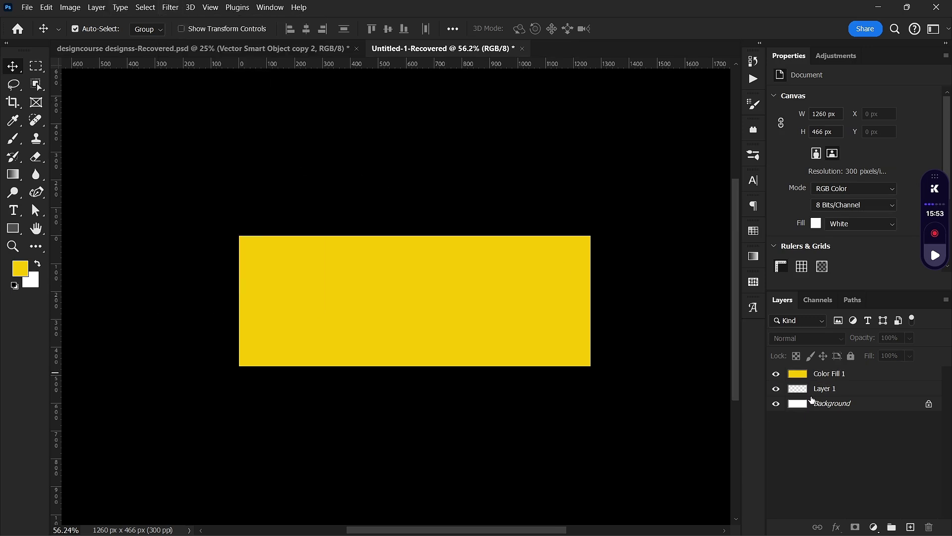
pyautogui.click(888, 374)
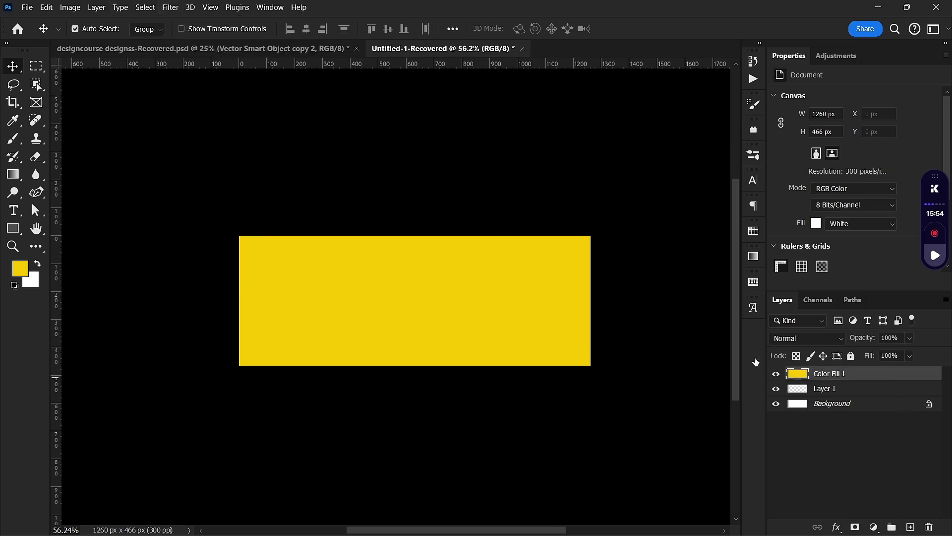
pyautogui.click(170, 8)
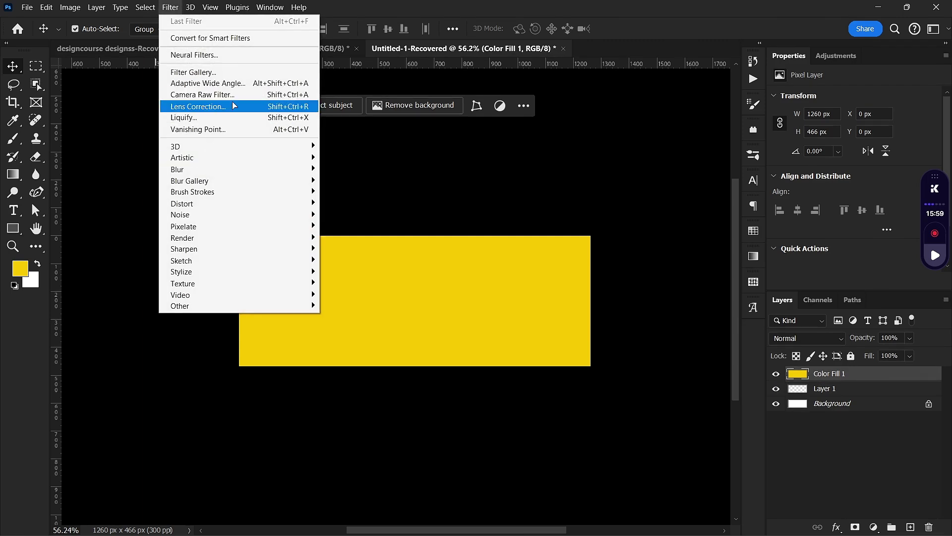
pyautogui.click(405, 183)
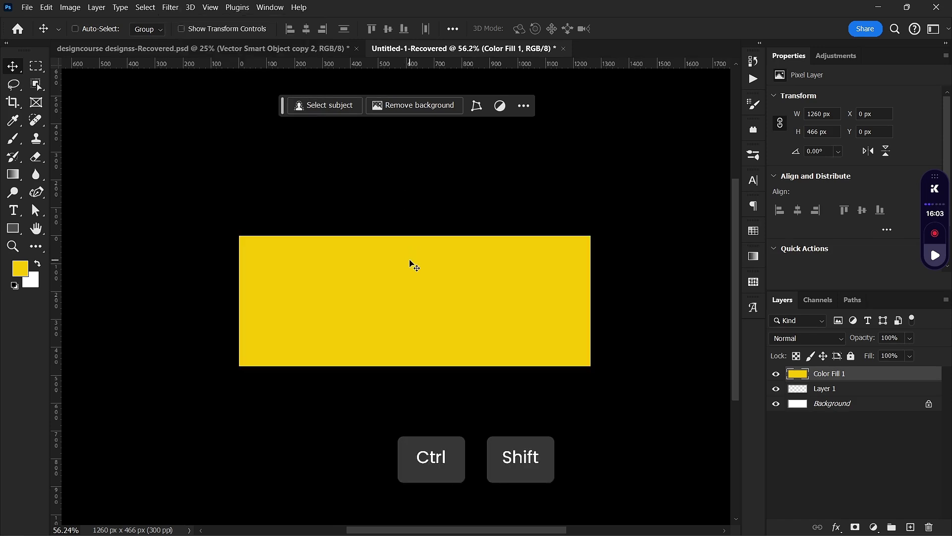
pyautogui.click(425, 213)
# In joy.psd, hide and show the onion smart object layer directly above Background, toggling its visibility twice.
pyautogui.scroll(-1, 384, 223)
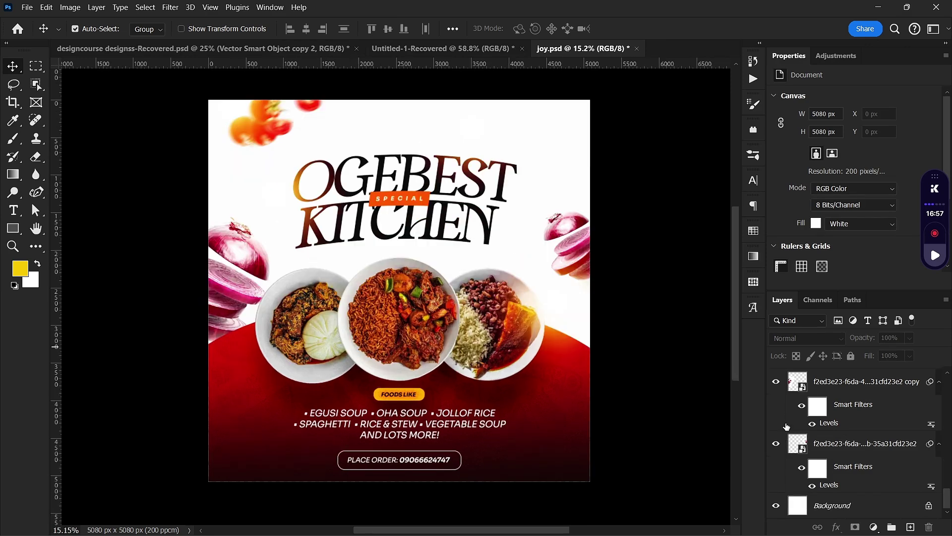
pyautogui.click(777, 445)
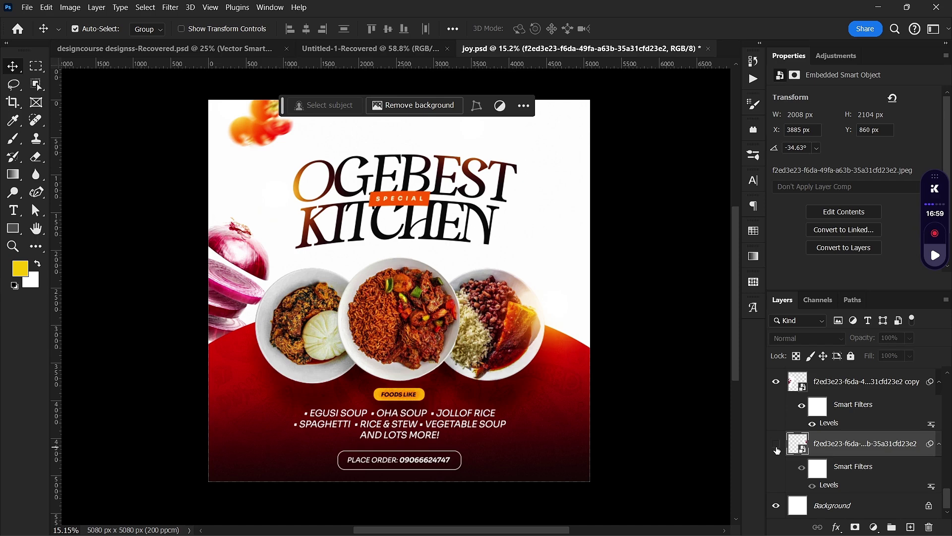
pyautogui.click(776, 450)
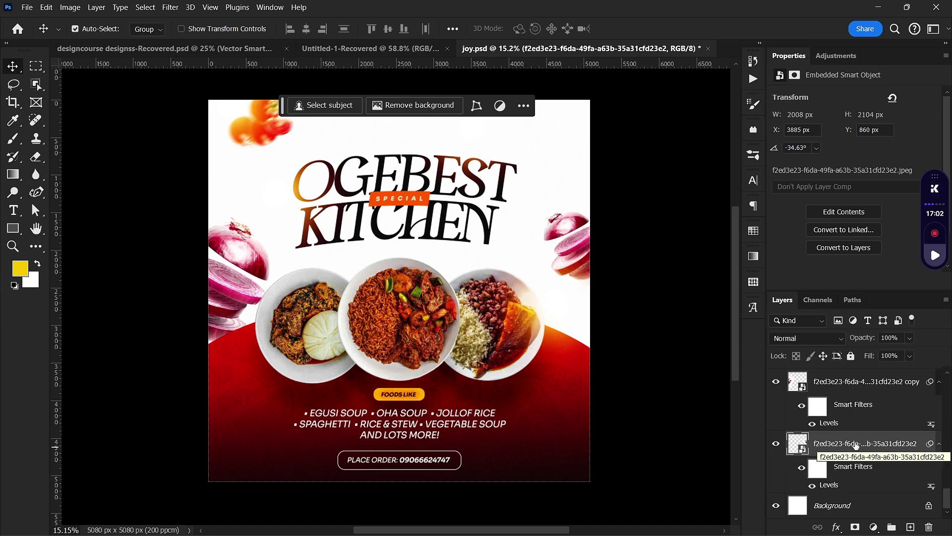
pyautogui.hotkey('ctrl', ',')
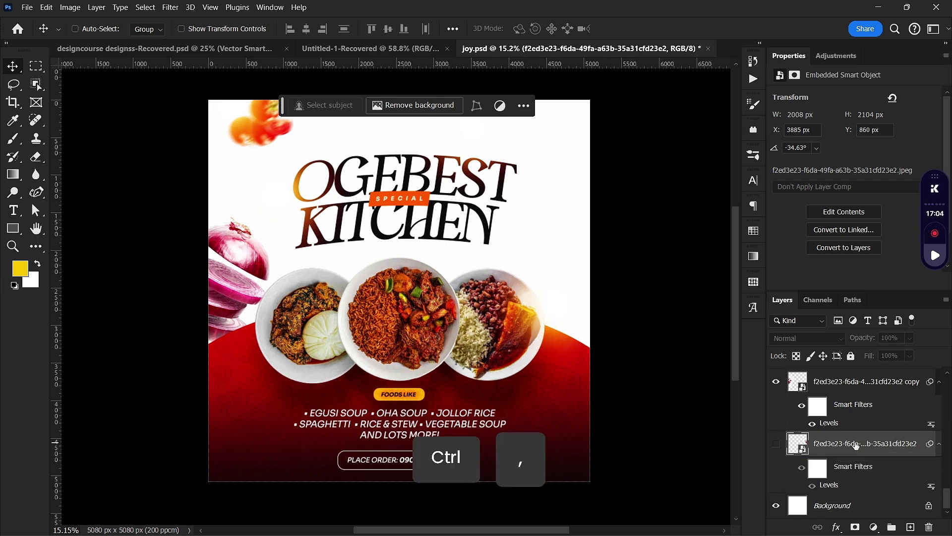
pyautogui.hotkey('ctrl', ',')
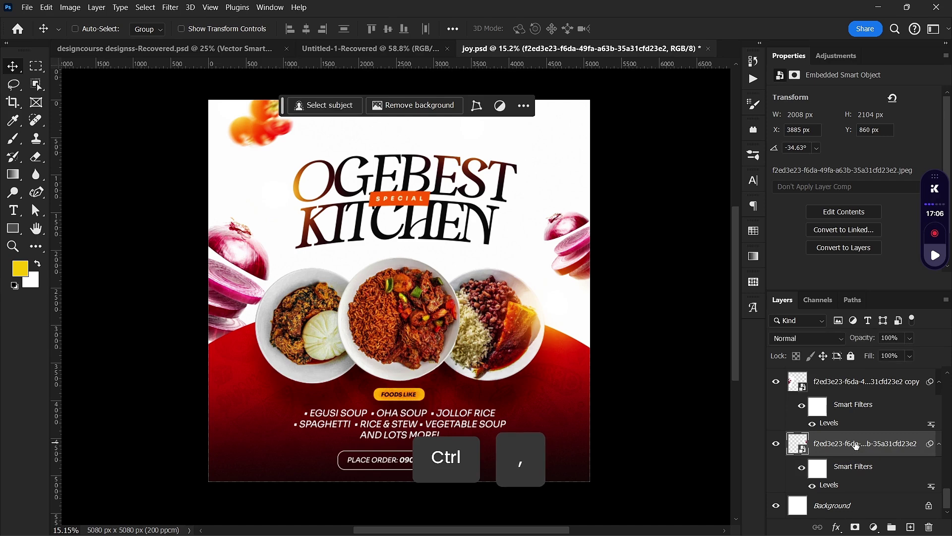
# Try to move the onion smart object layer below the Background layer and deselect it.
pyautogui.press('ctrl')
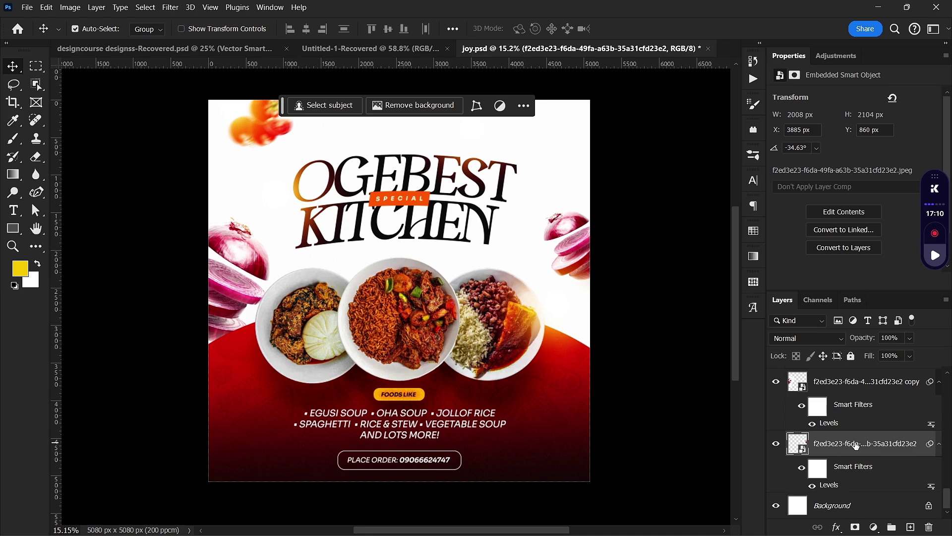
pyautogui.press('ctrl')
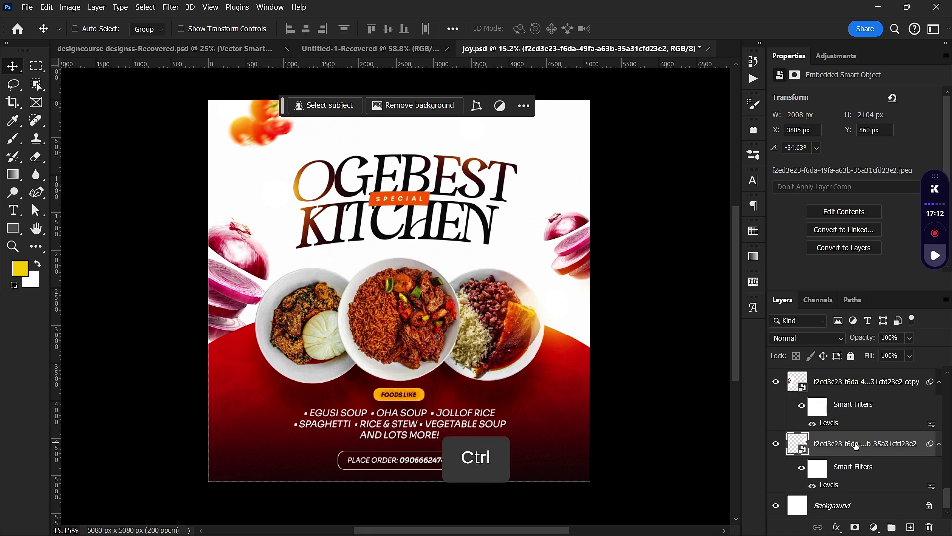
pyautogui.hotkey('ctrl', '[')
pyautogui.hotkey('ctrl', '[')
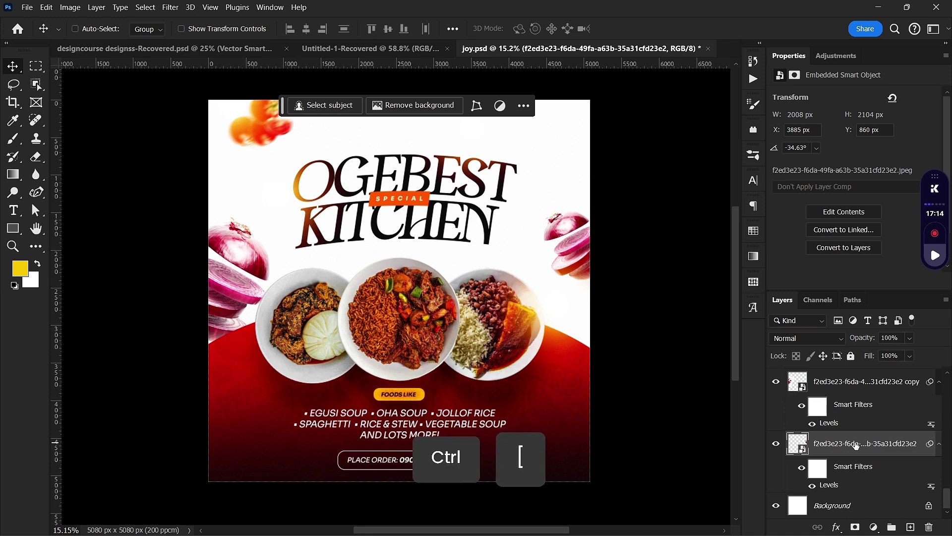
pyautogui.click(716, 442)
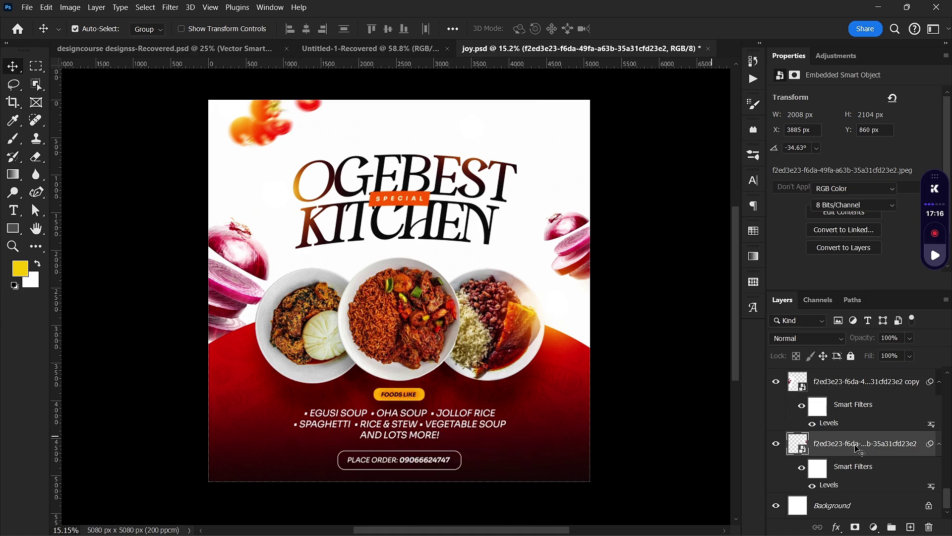
# Select the onion smart object layer above Background and move it up one level at a time to the top of the layer stack.
pyautogui.click(857, 447)
pyautogui.hotkey('ctrl', ']')
pyautogui.hotkey('ctrl', ']')
pyautogui.hotkey('ctrl', ']')
pyautogui.hotkey('ctrl', ']')
pyautogui.hotkey('ctrl', ']')
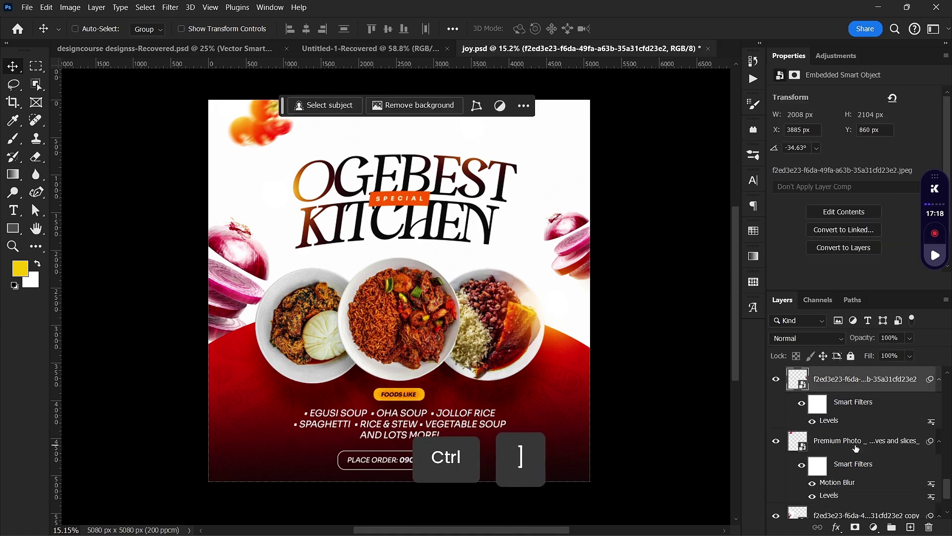
pyautogui.hotkey('ctrl', ']')
pyautogui.hotkey('ctrl', ']')
pyautogui.hotkey('ctrl', ']')
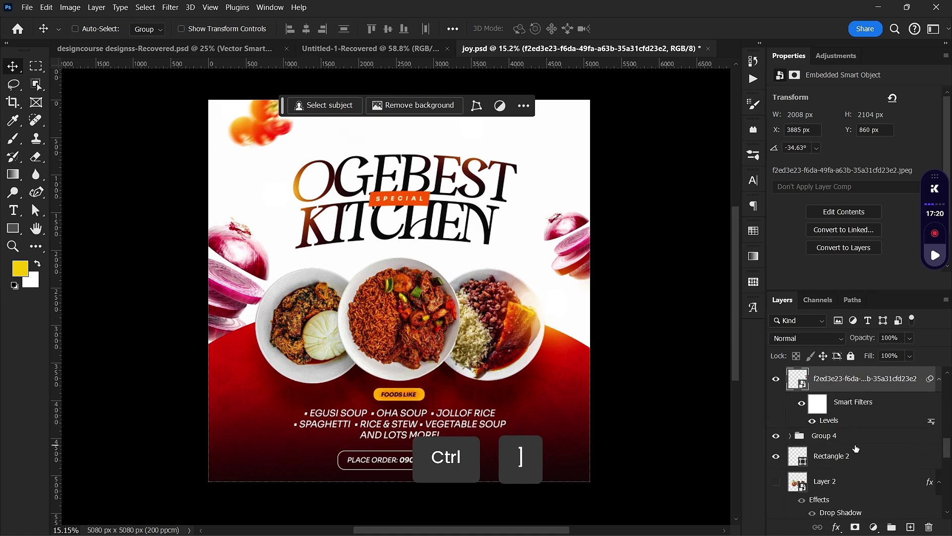
pyautogui.hotkey('ctrl', ']')
pyautogui.hotkey('ctrl', ']')
pyautogui.hotkey('ctrl', ']')
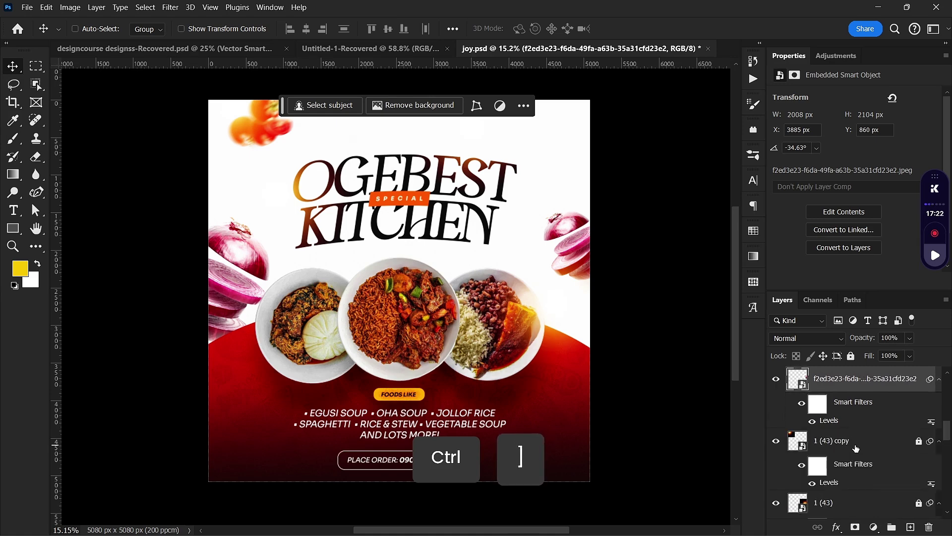
pyautogui.hotkey('ctrl', ']')
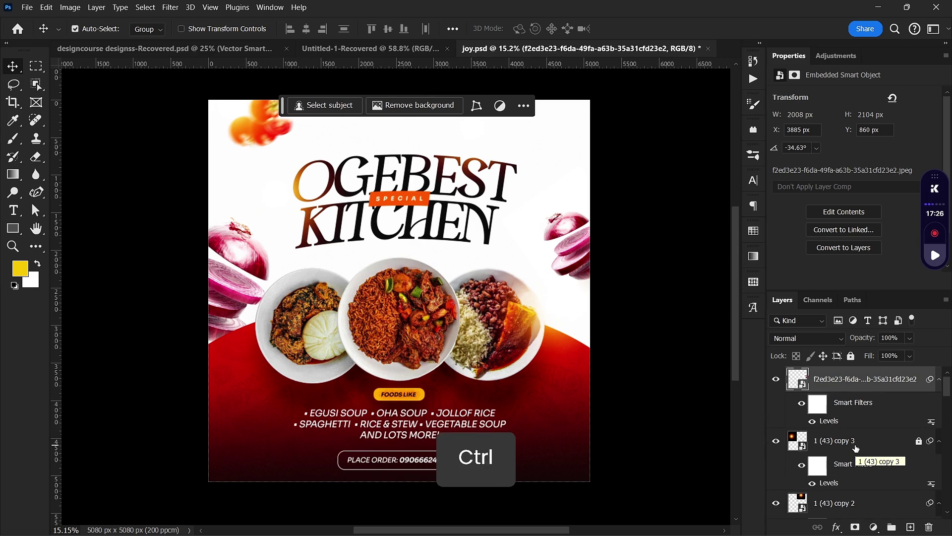
# Send the onion smart object layer straight to the back, just above Background, and bring it straight to the front again.
pyautogui.press('shift')
pyautogui.hotkey('ctrl', 'shift', '[')
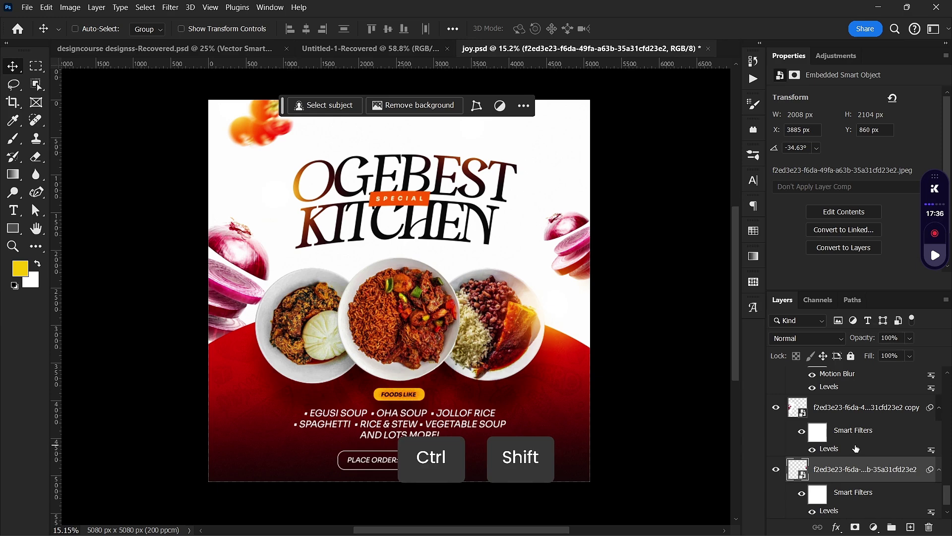
pyautogui.hotkey('ctrl', 'shift', ']')
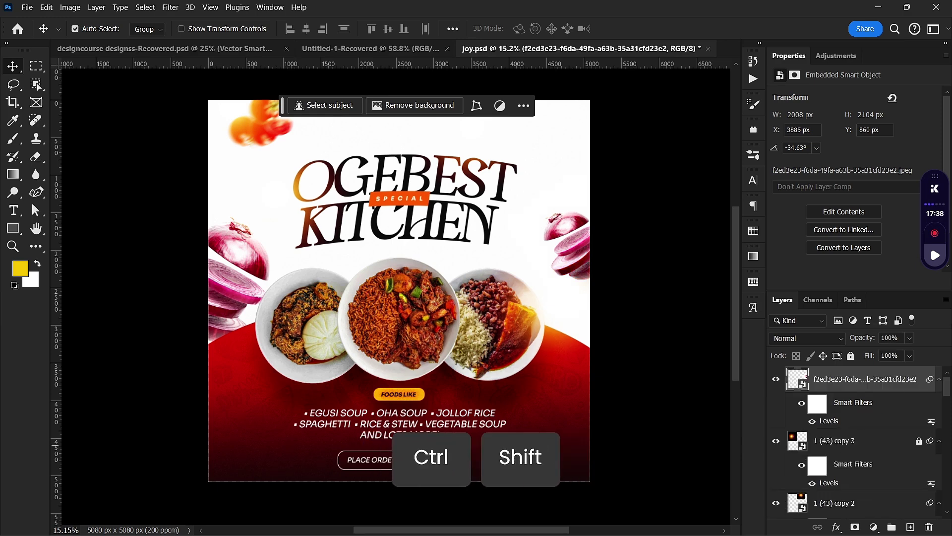